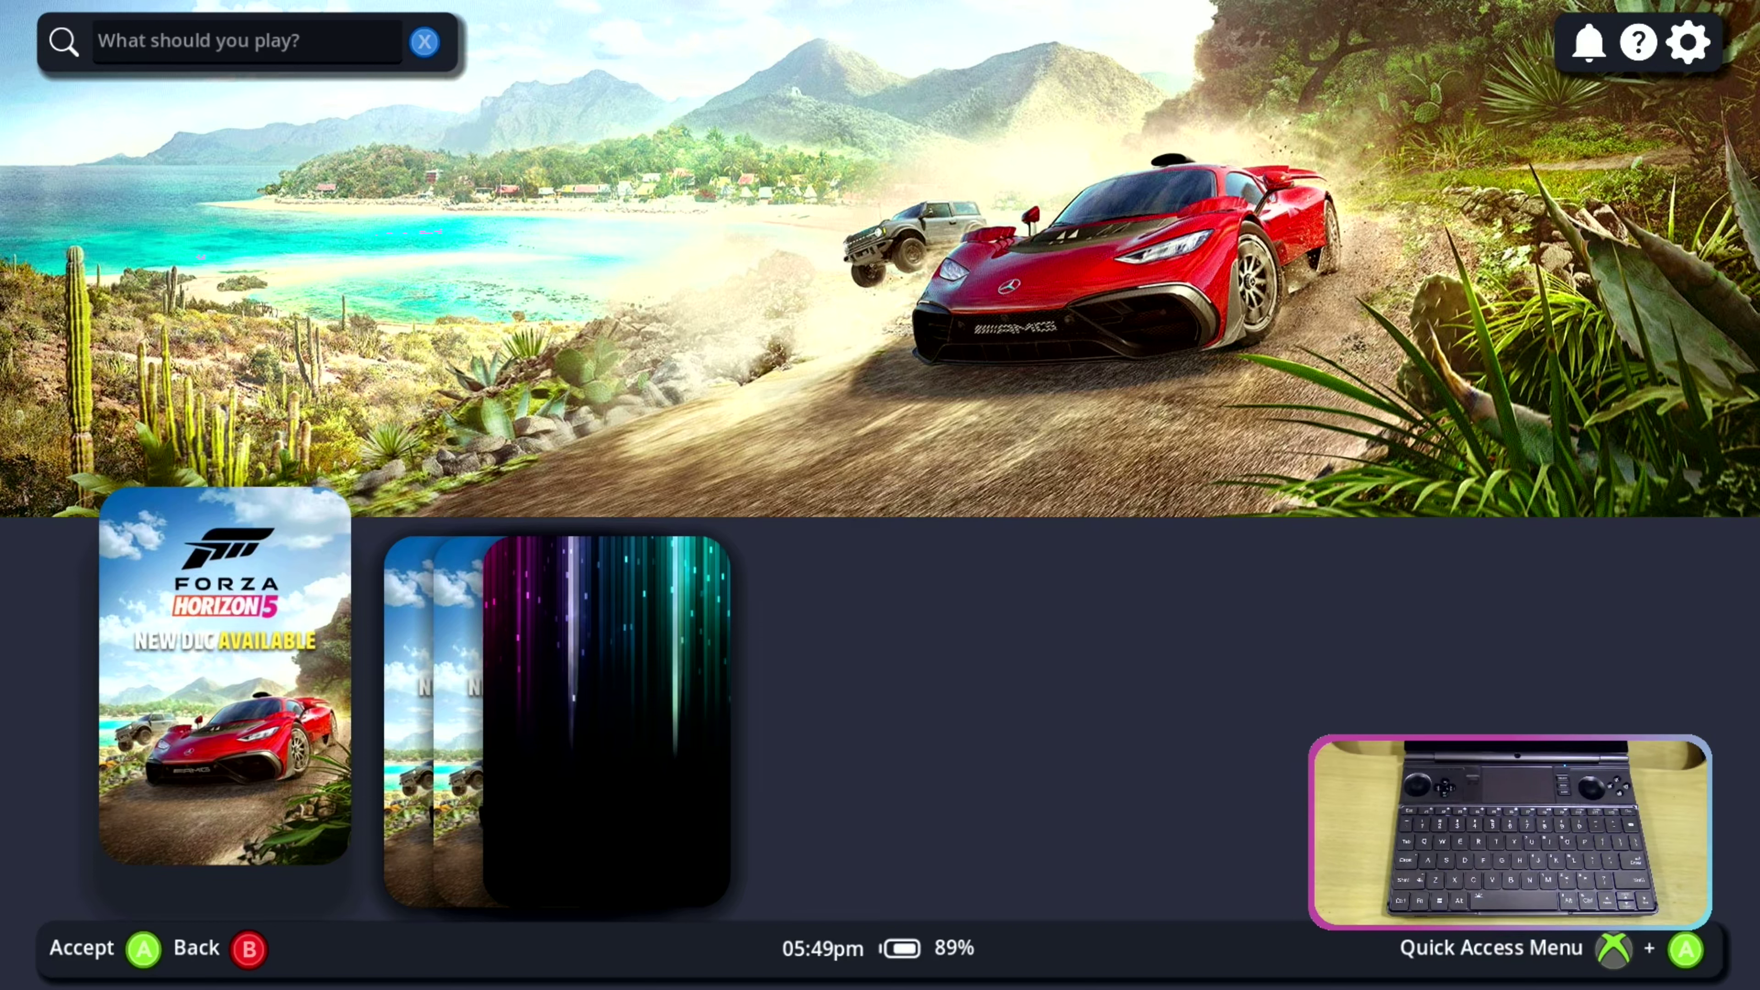
# Step: Dismiss the main menu and bring up the Quick Access Menu with Super+A
pyautogui.press('Escape')
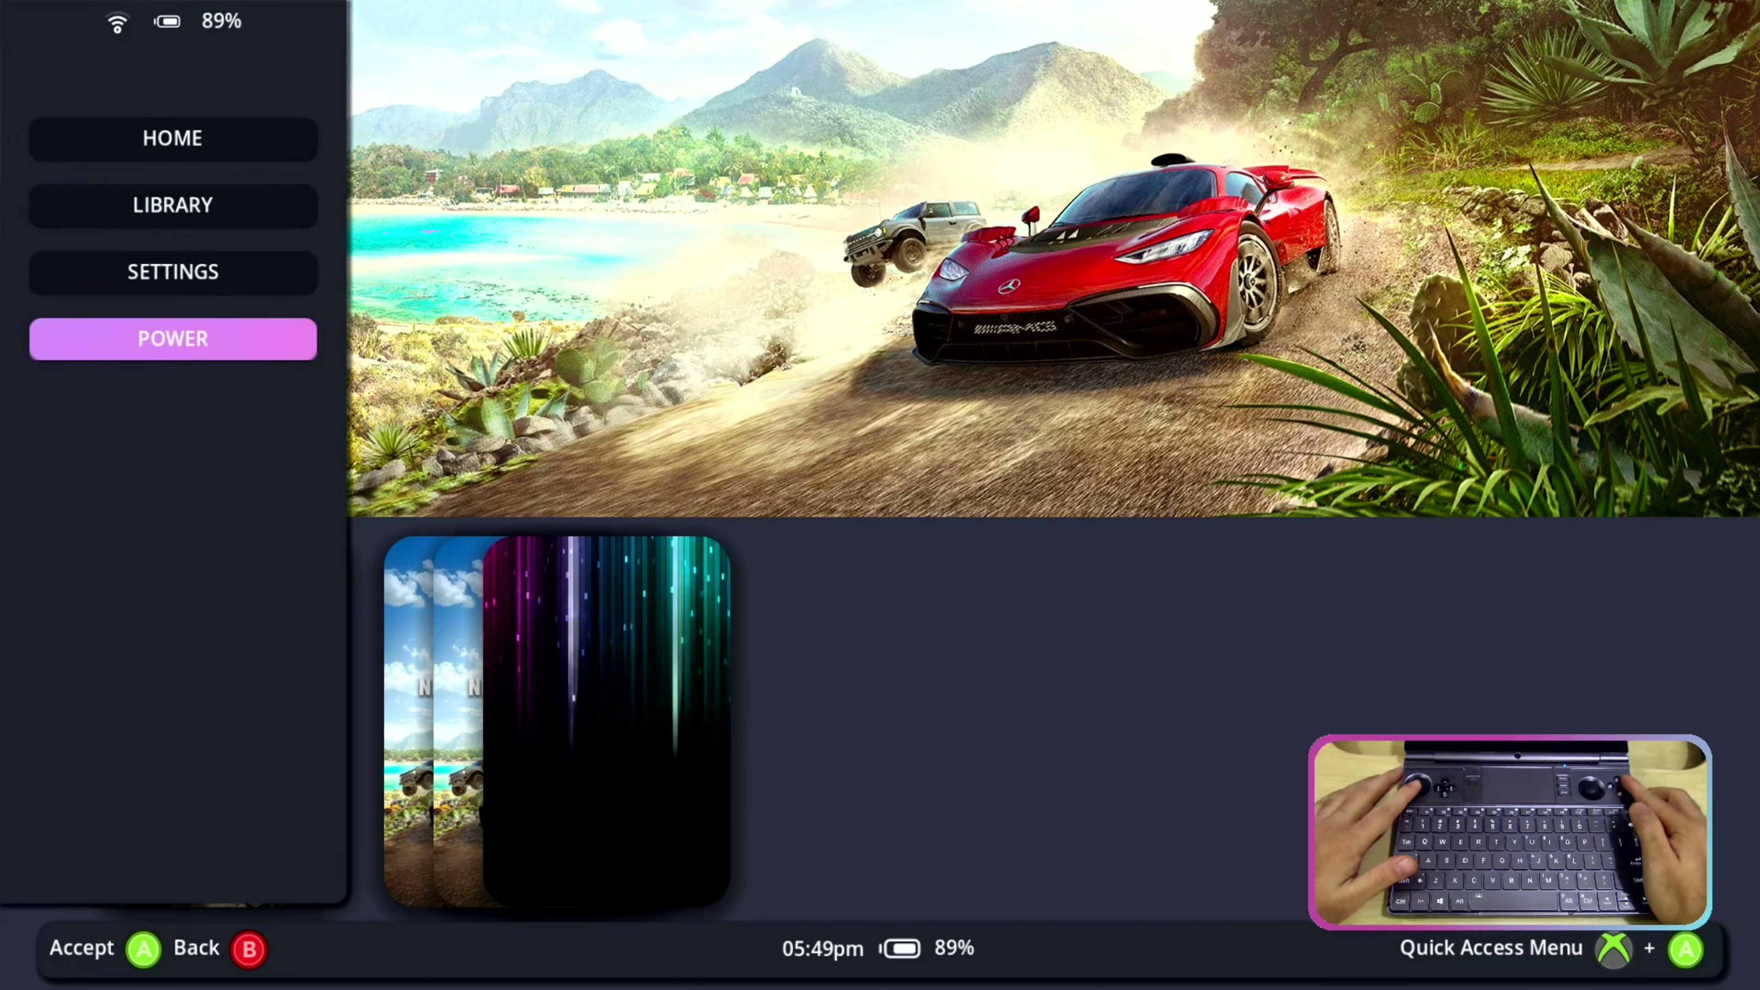
pyautogui.press('Escape')
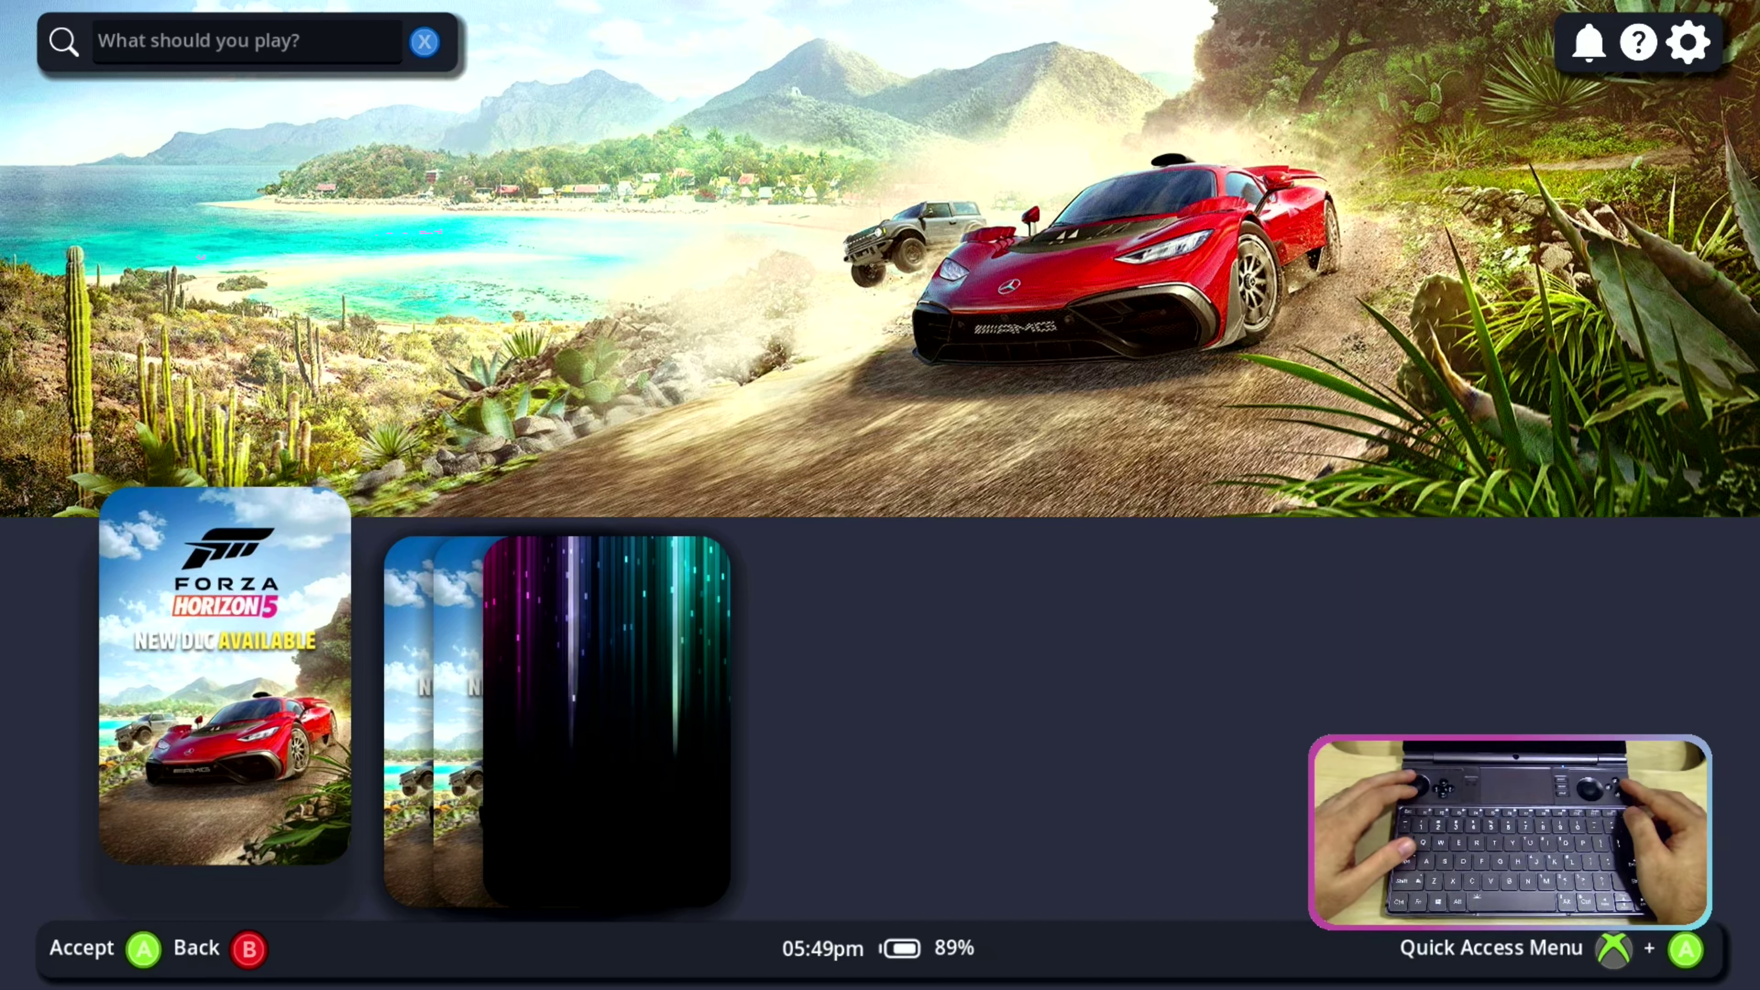
pyautogui.press('Escape')
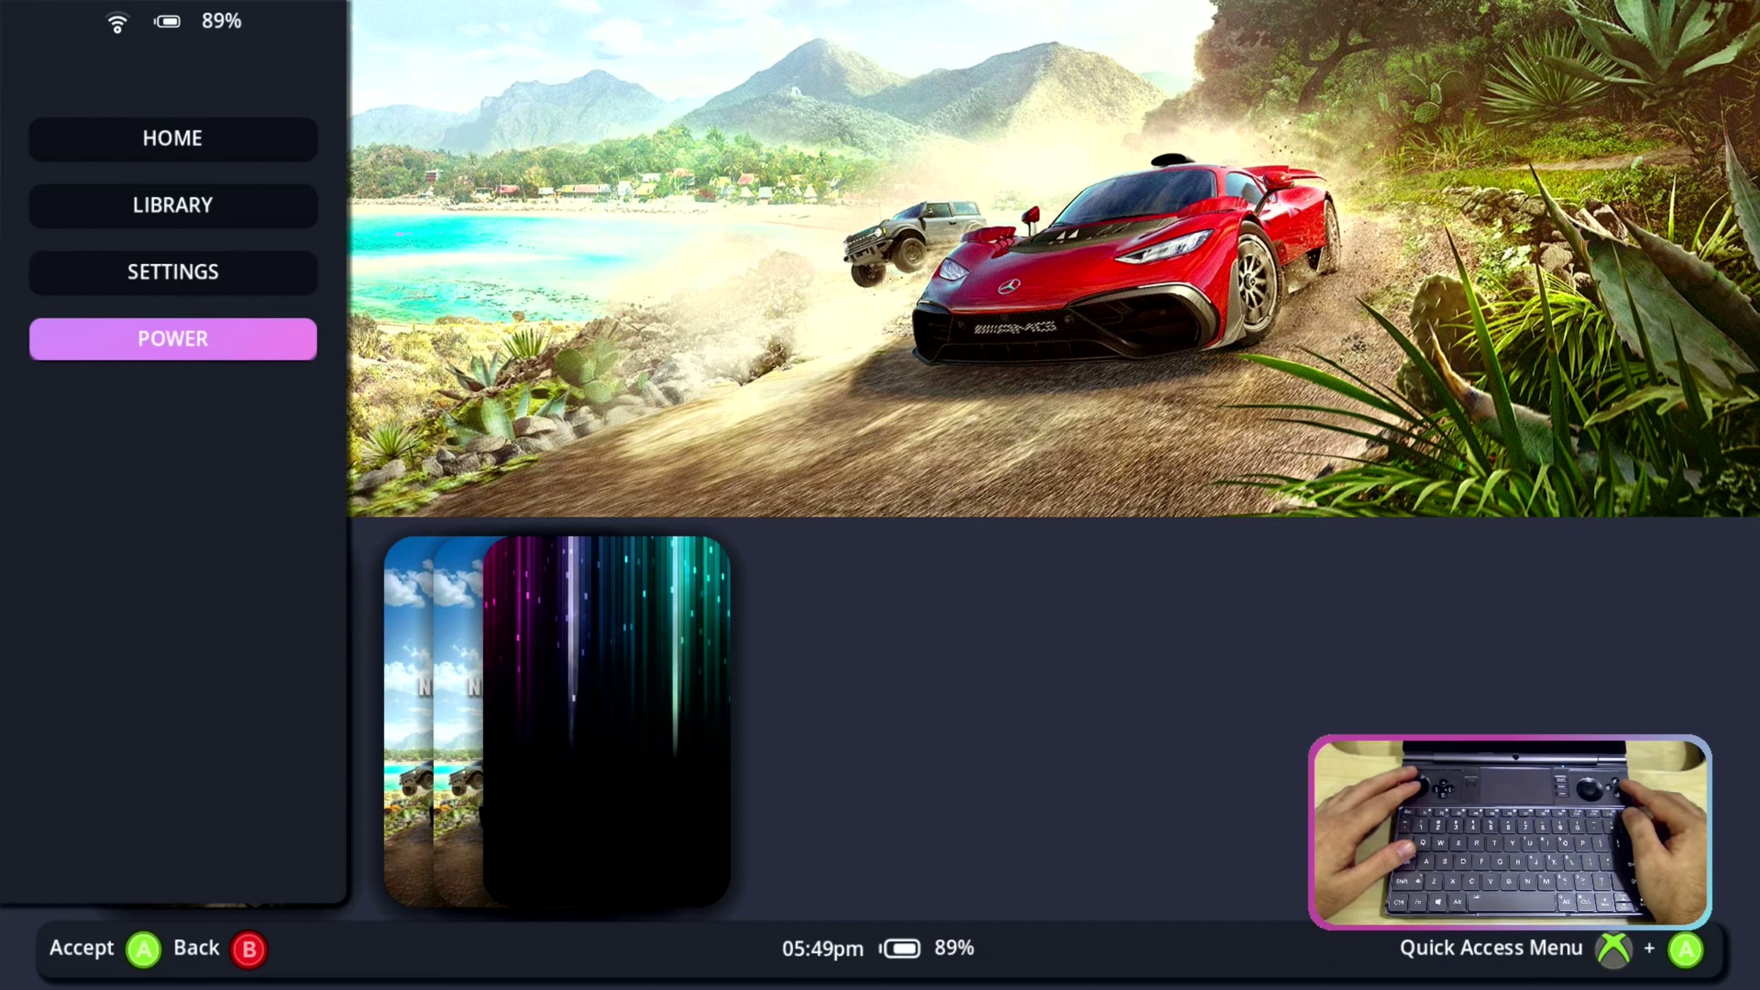
pyautogui.press('Escape')
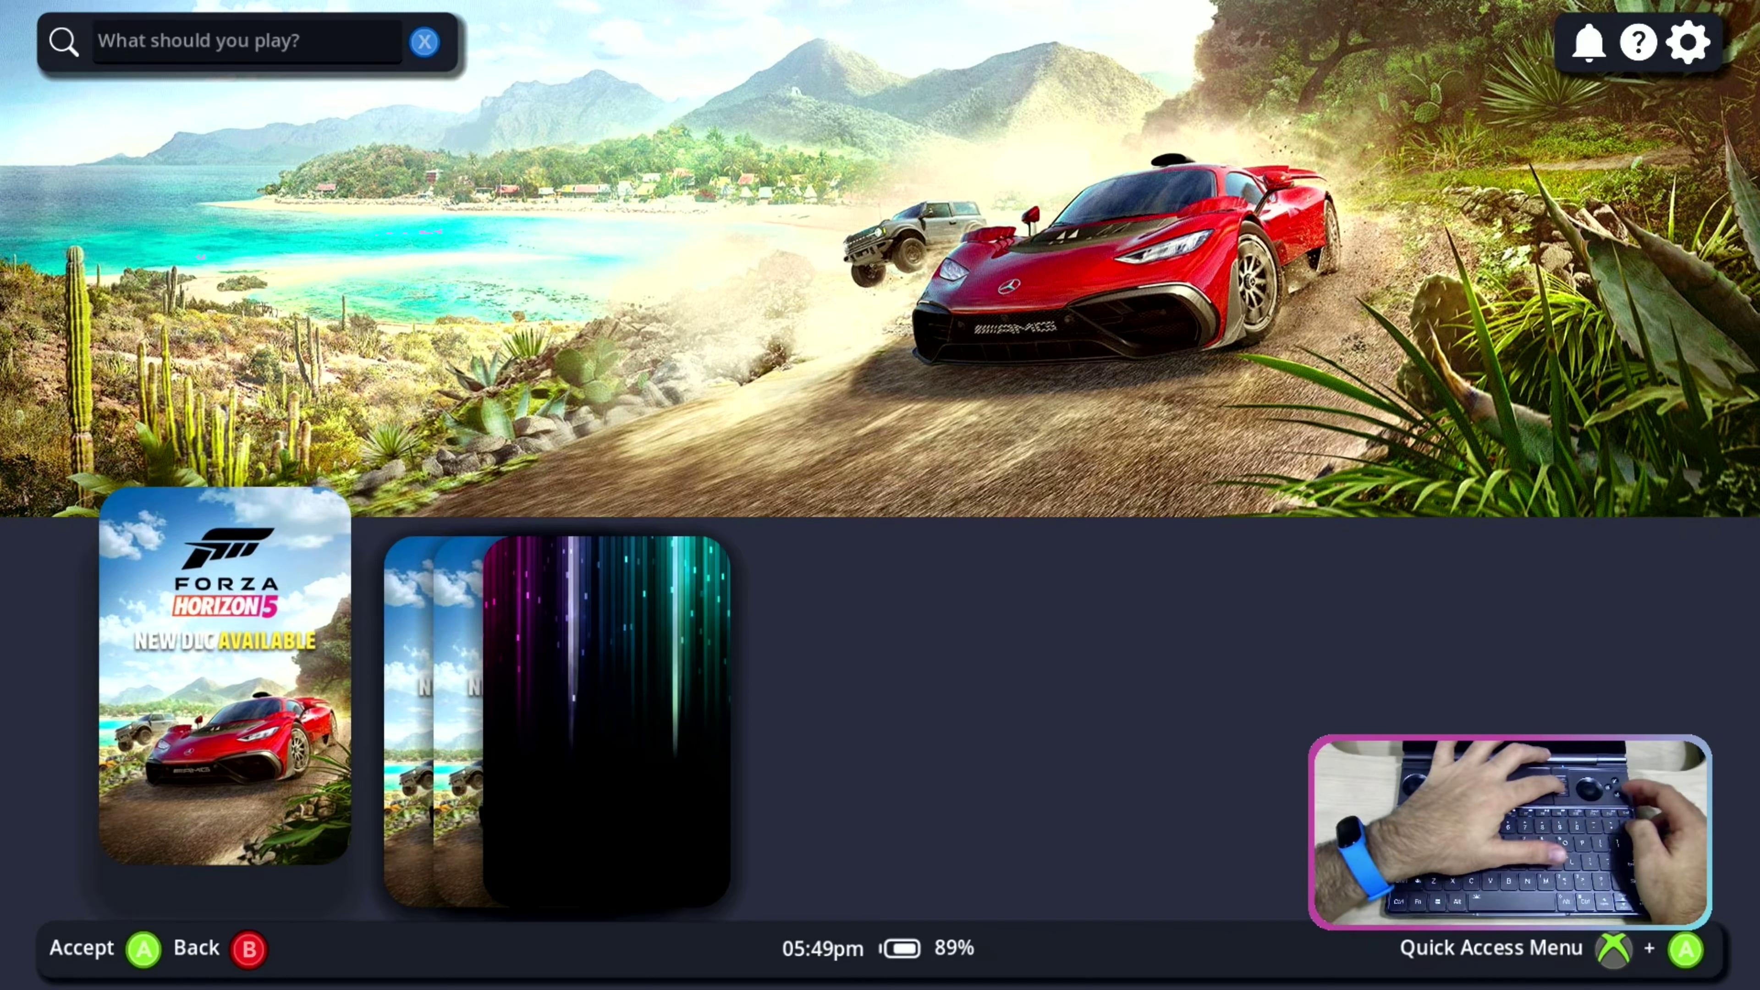
pyautogui.press('Escape')
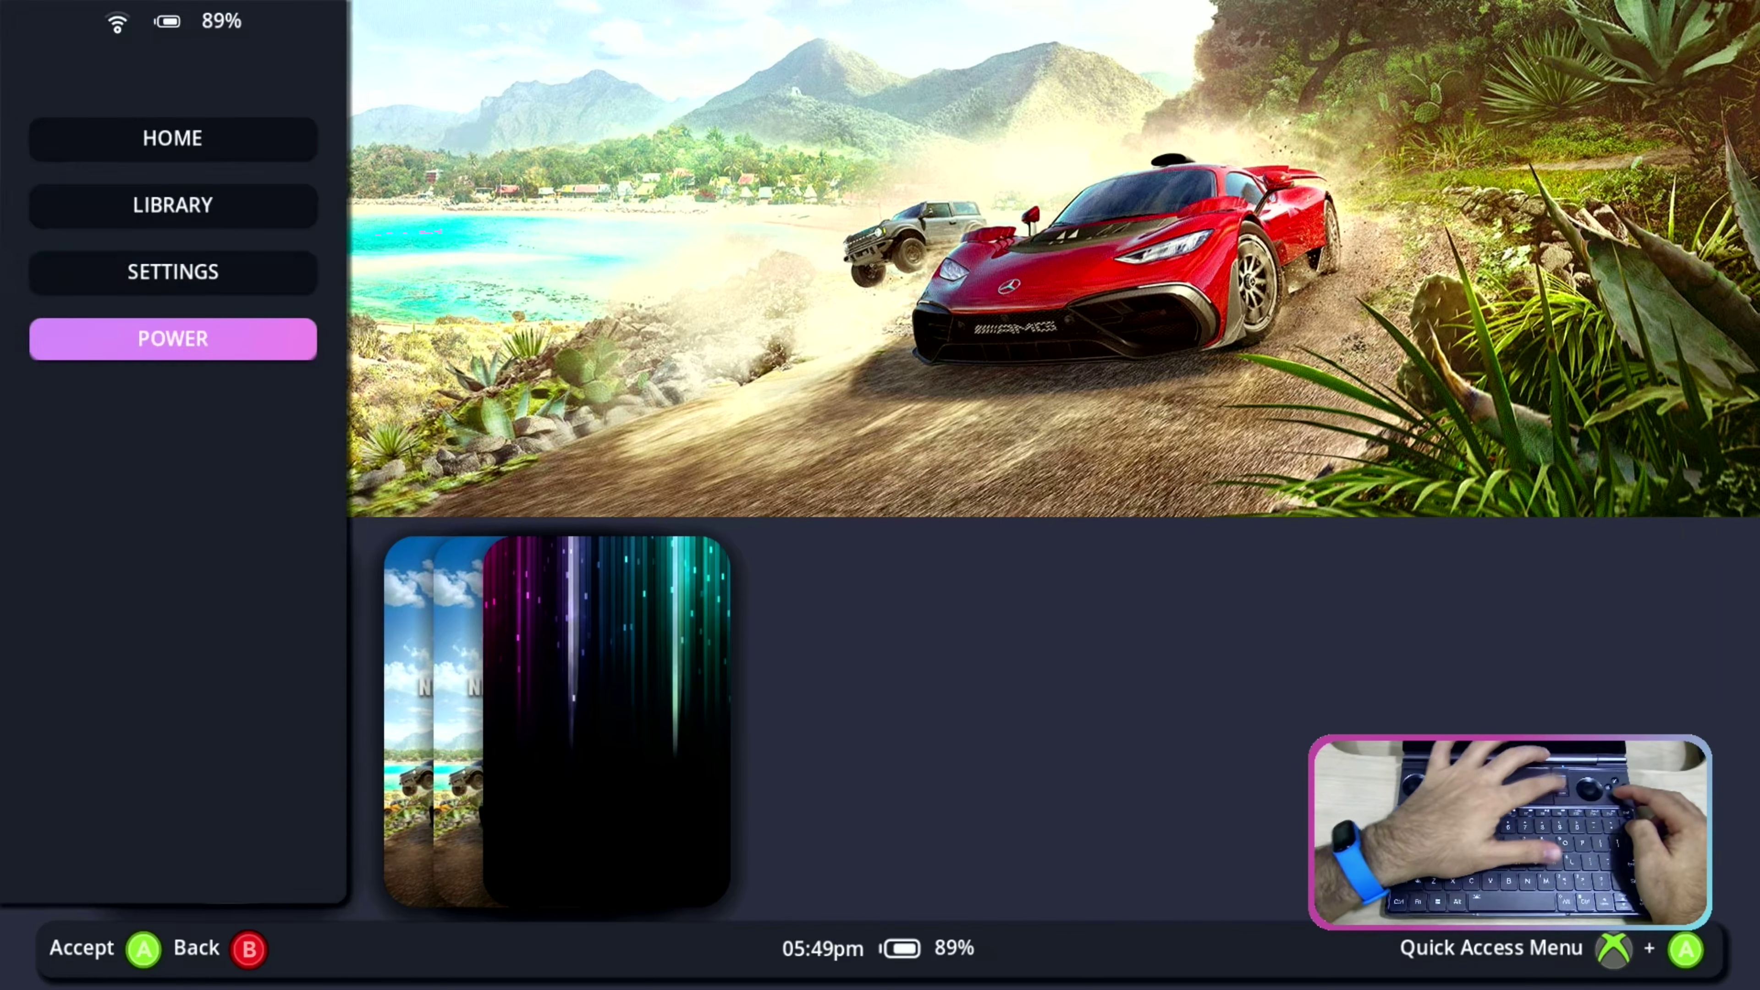
pyautogui.press('super+a')
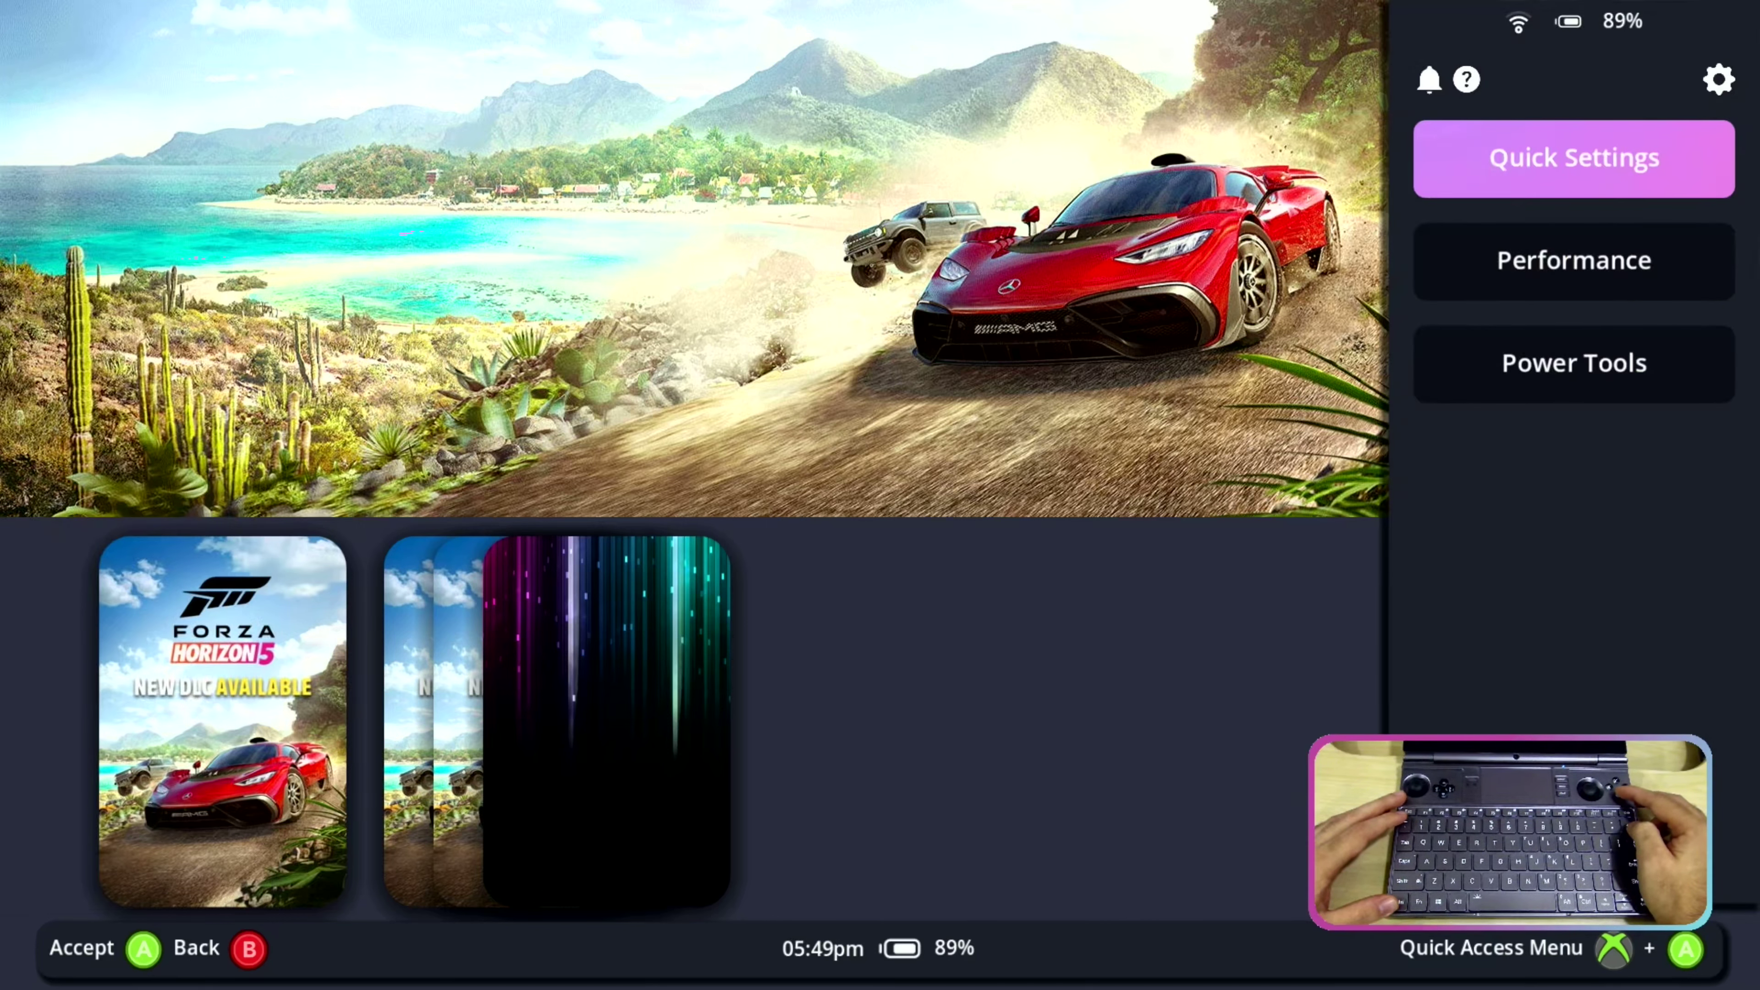
# Step: Reopen the Quick Access Menu with Ctrl+F2, then expand and collapse Quick Settings
pyautogui.press('Escape')
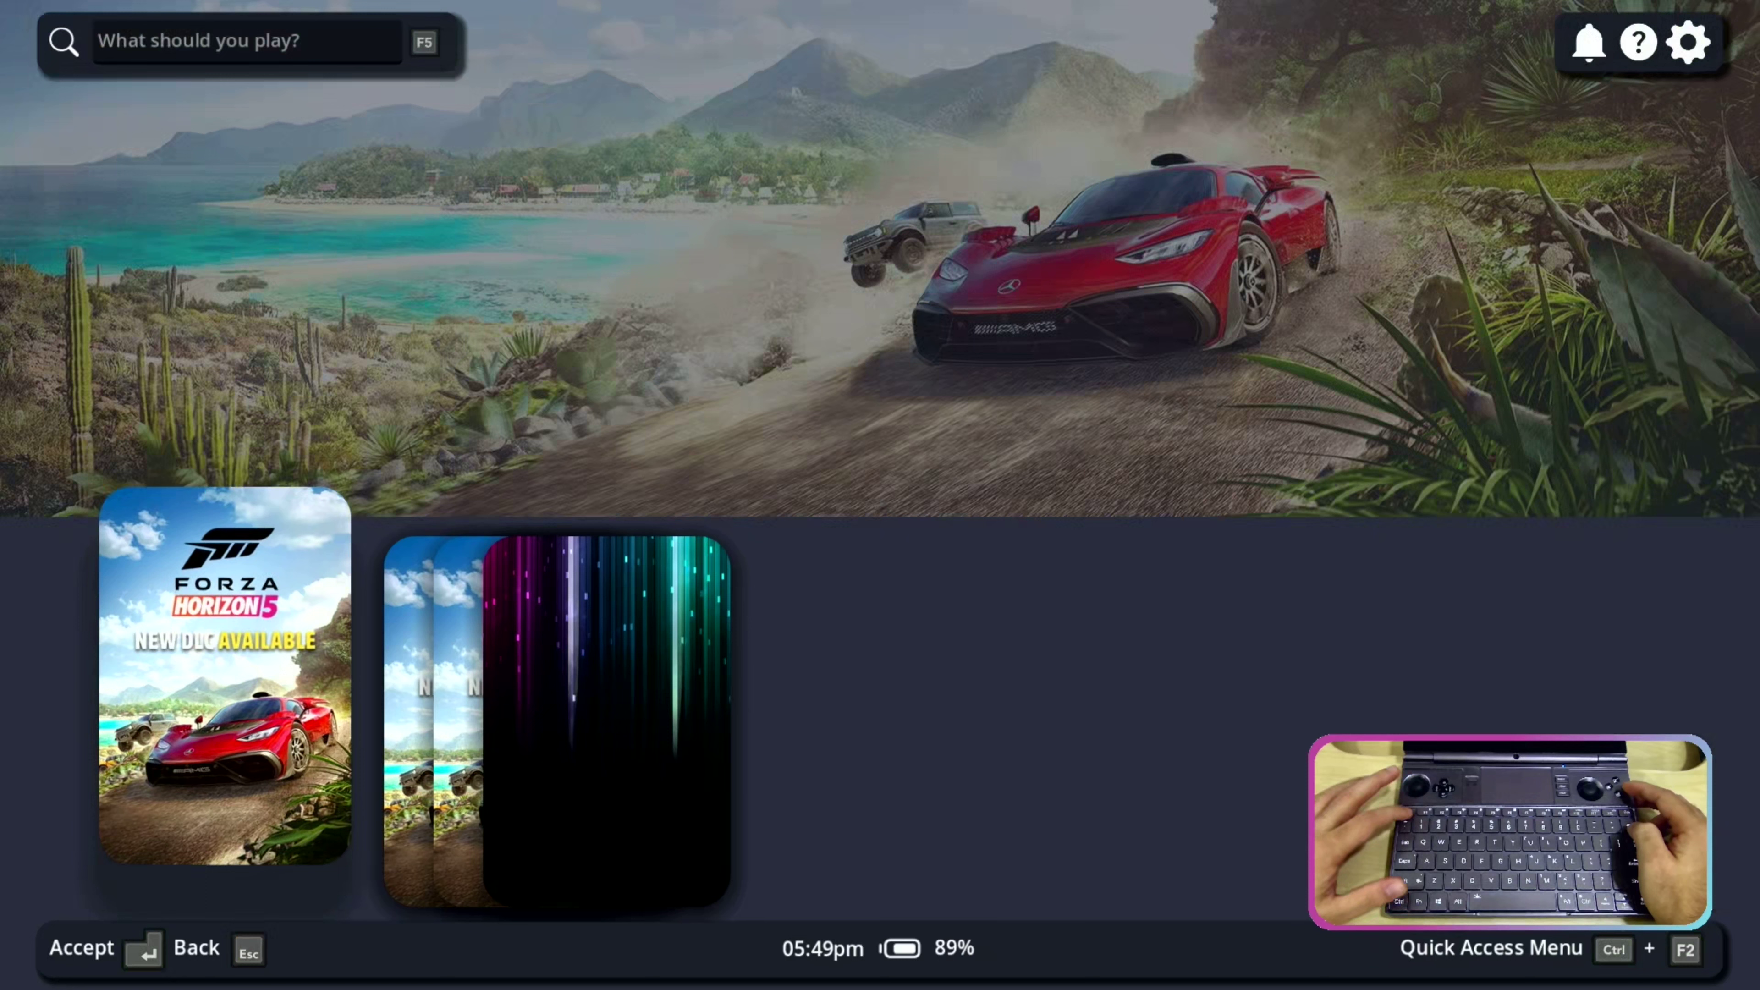
pyautogui.hotkey('ctrl', 'F2')
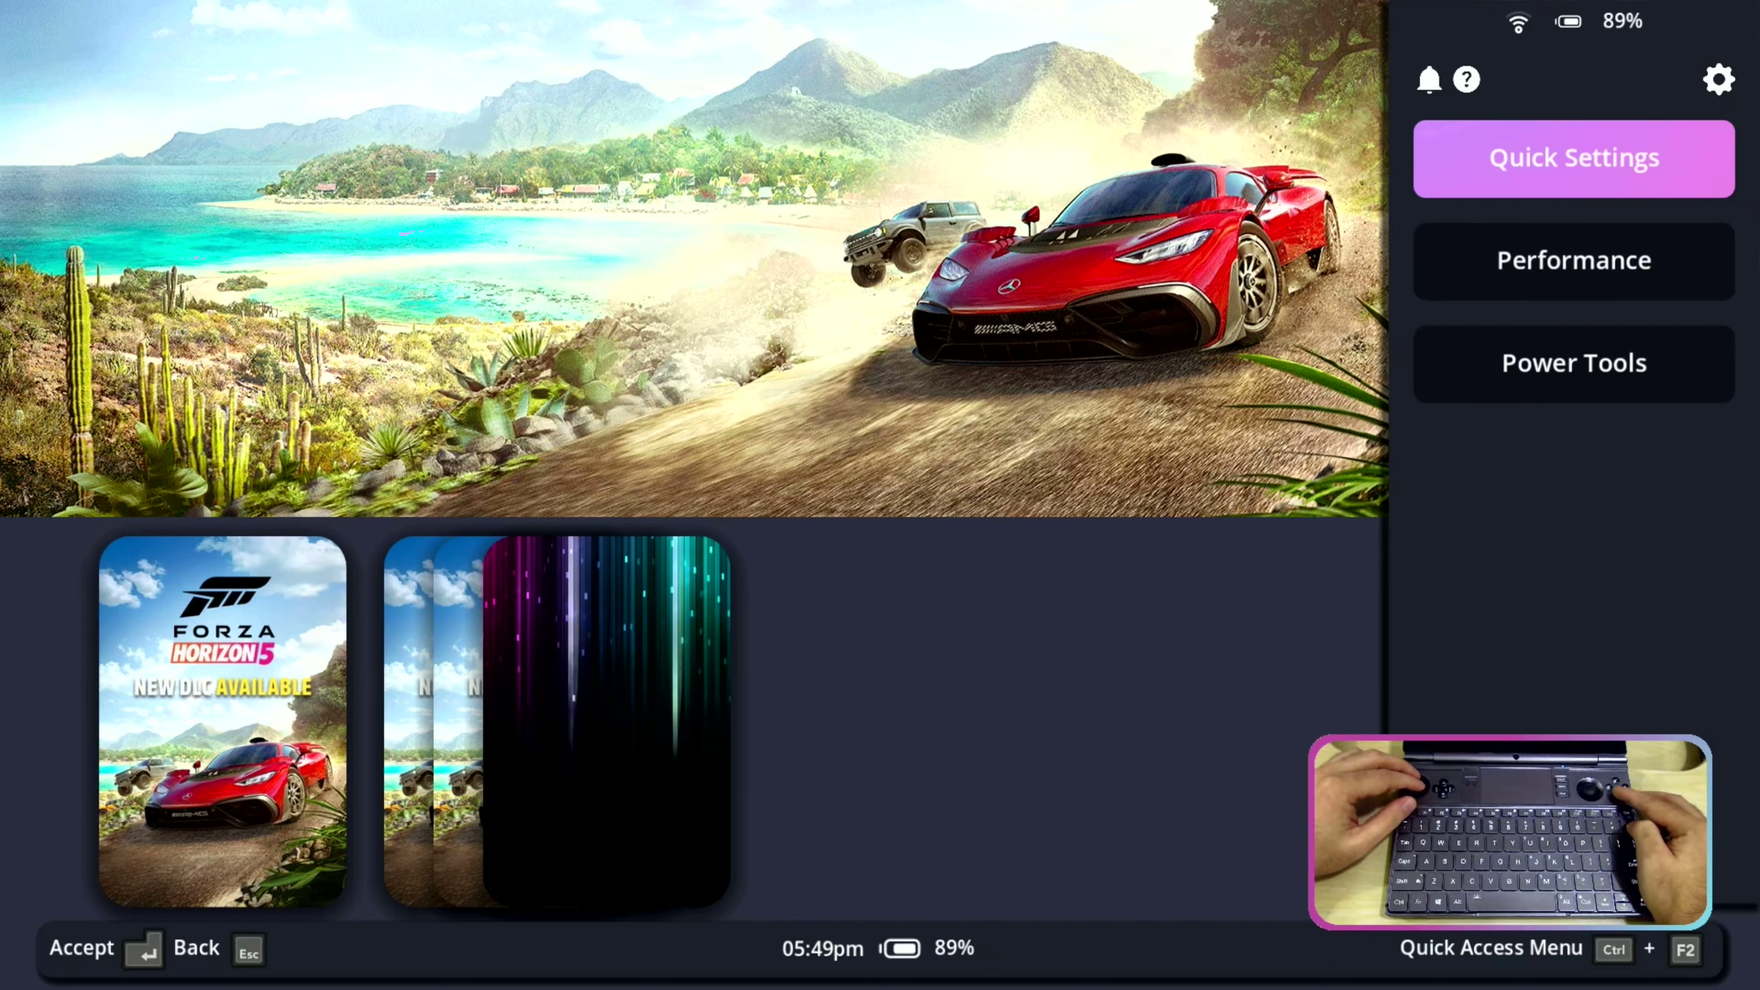
pyautogui.press('Return')
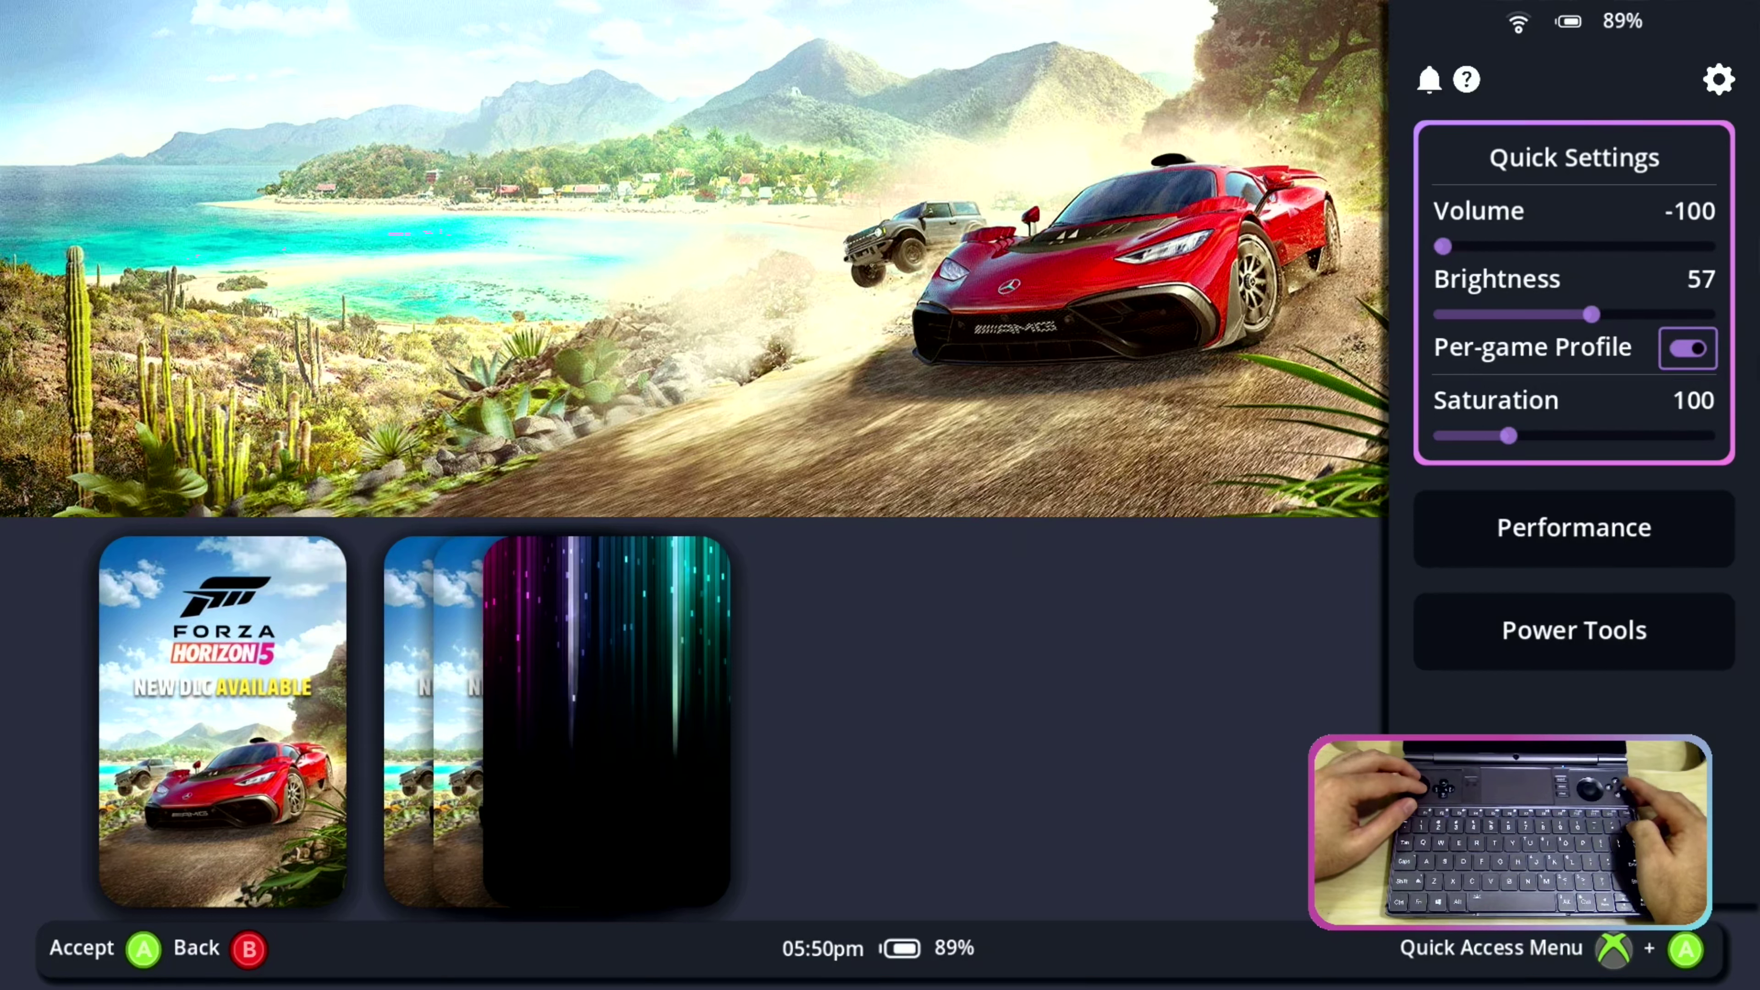
pyautogui.press('Escape')
# Step: Expand and collapse the Performance section
pyautogui.press('Down')
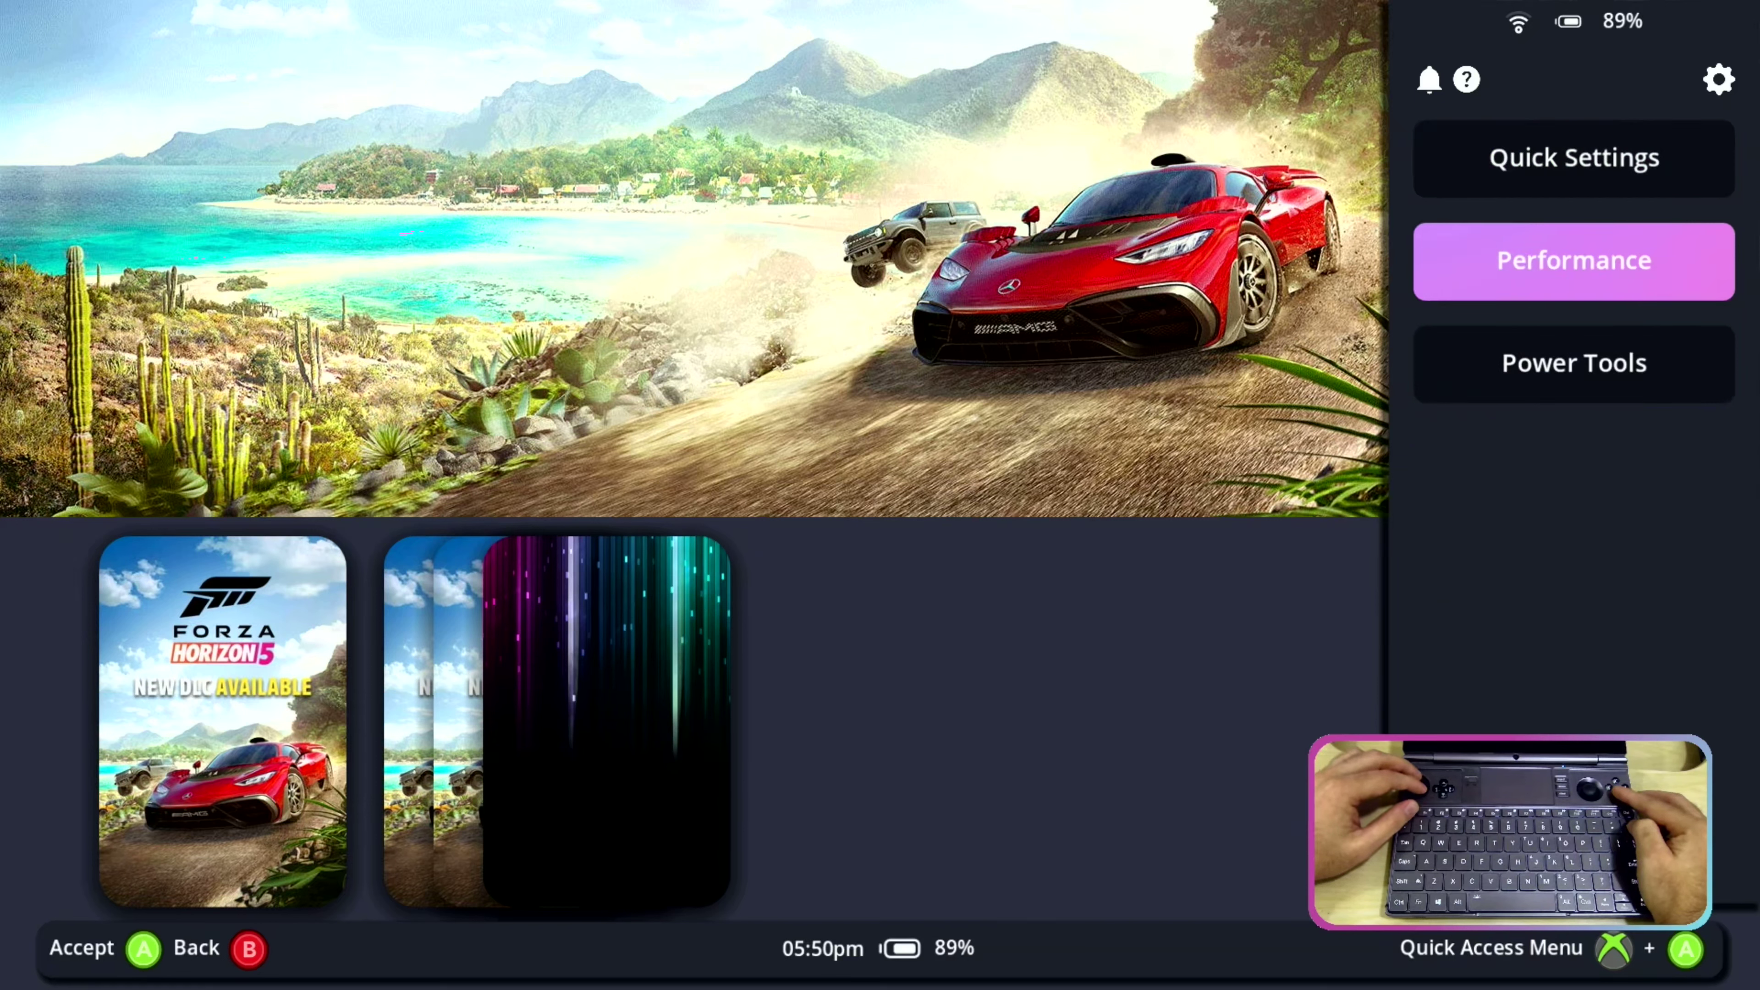
pyautogui.press('Return')
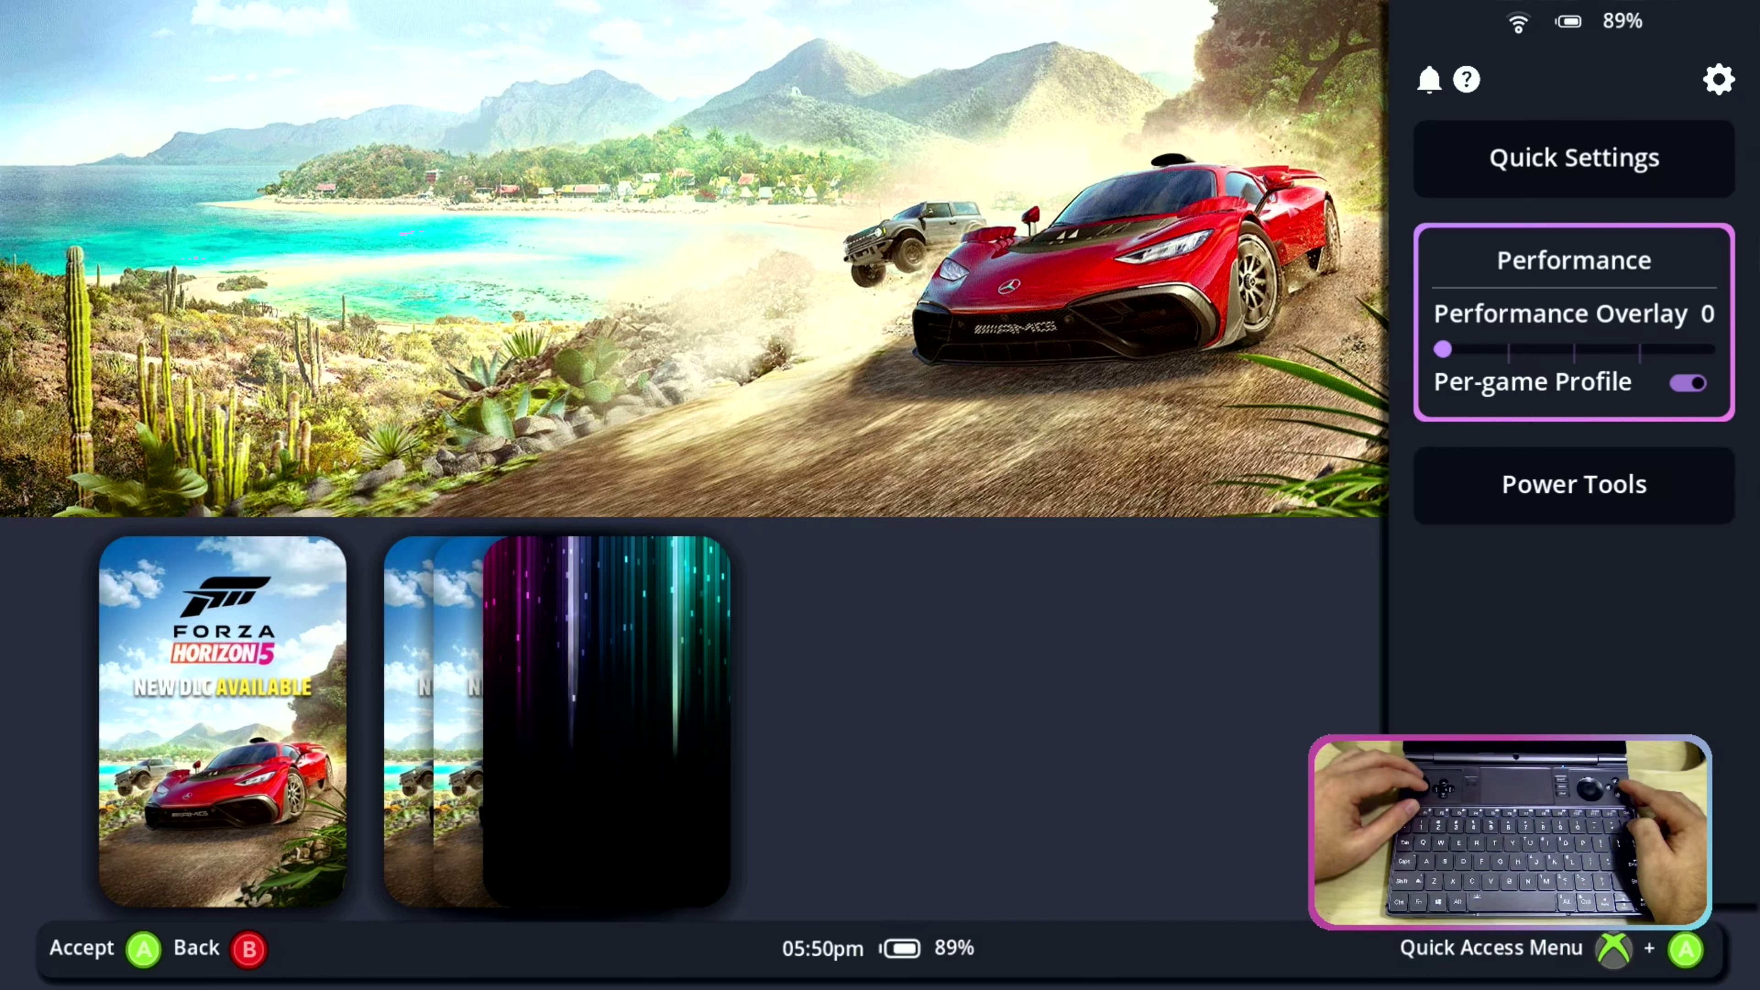
pyautogui.press('Escape')
# Step: Expand Power Tools, browse its CPU settings down to TDP and back to CPU Boost, then collapse it
pyautogui.press('Down')
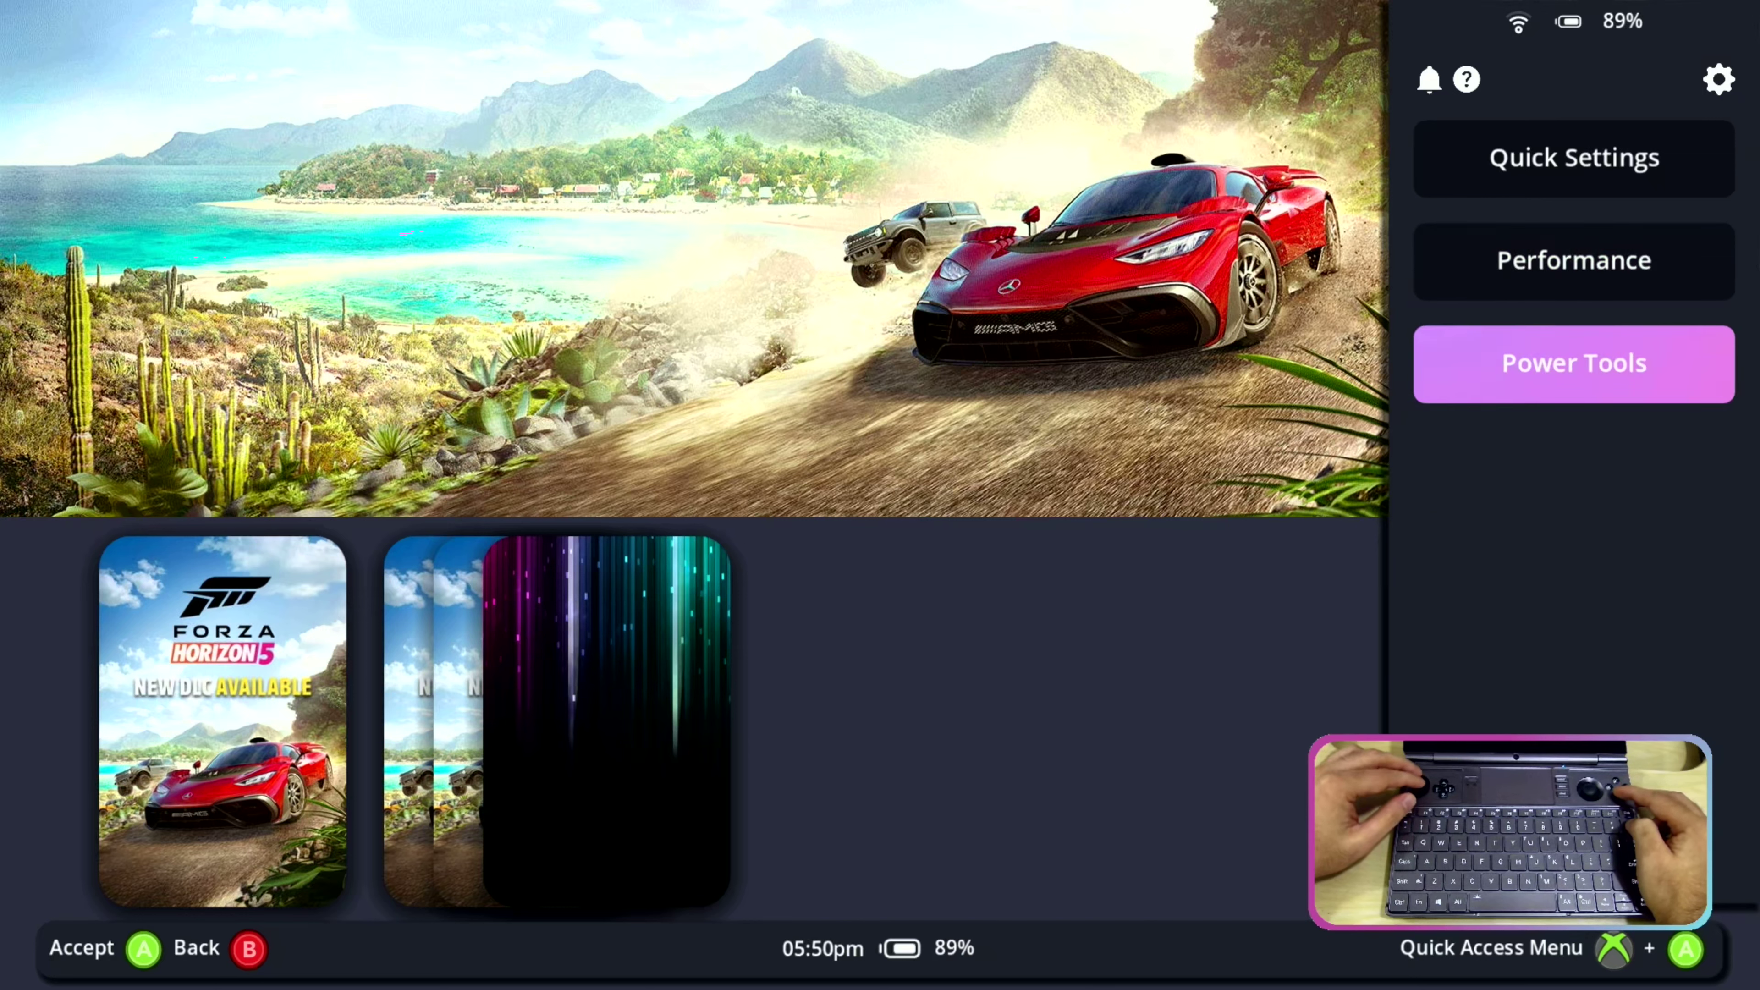
pyautogui.press('Return')
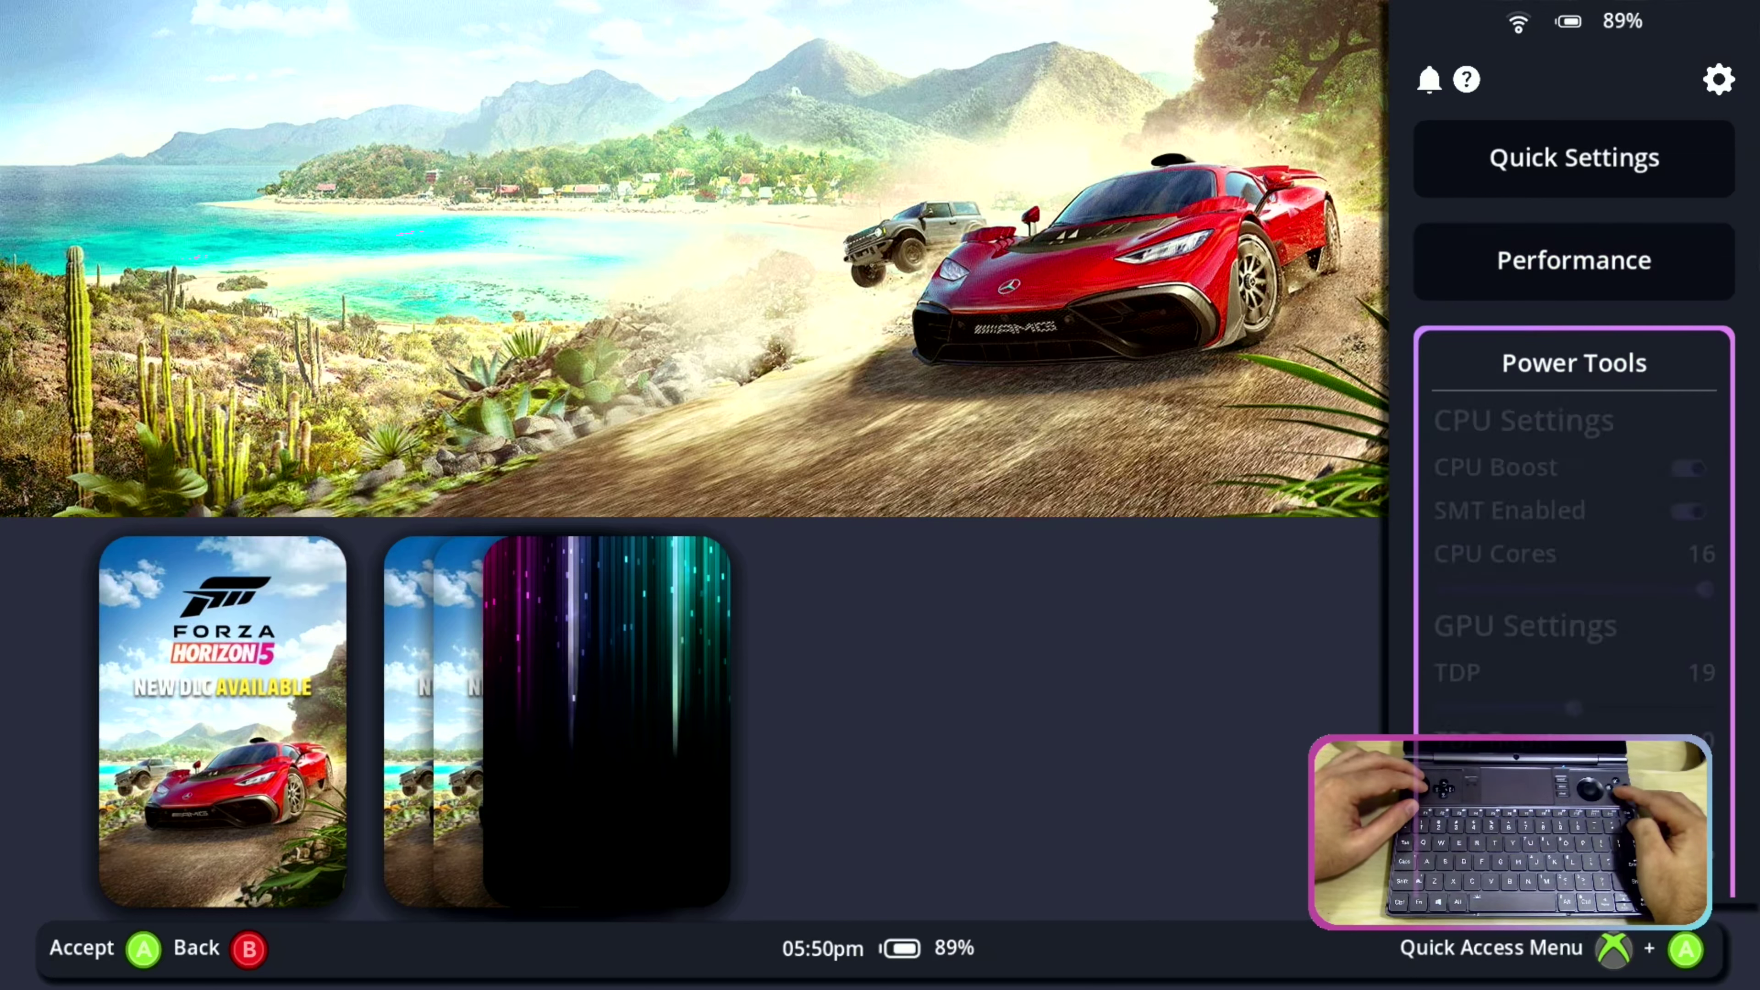
pyautogui.press('Down')
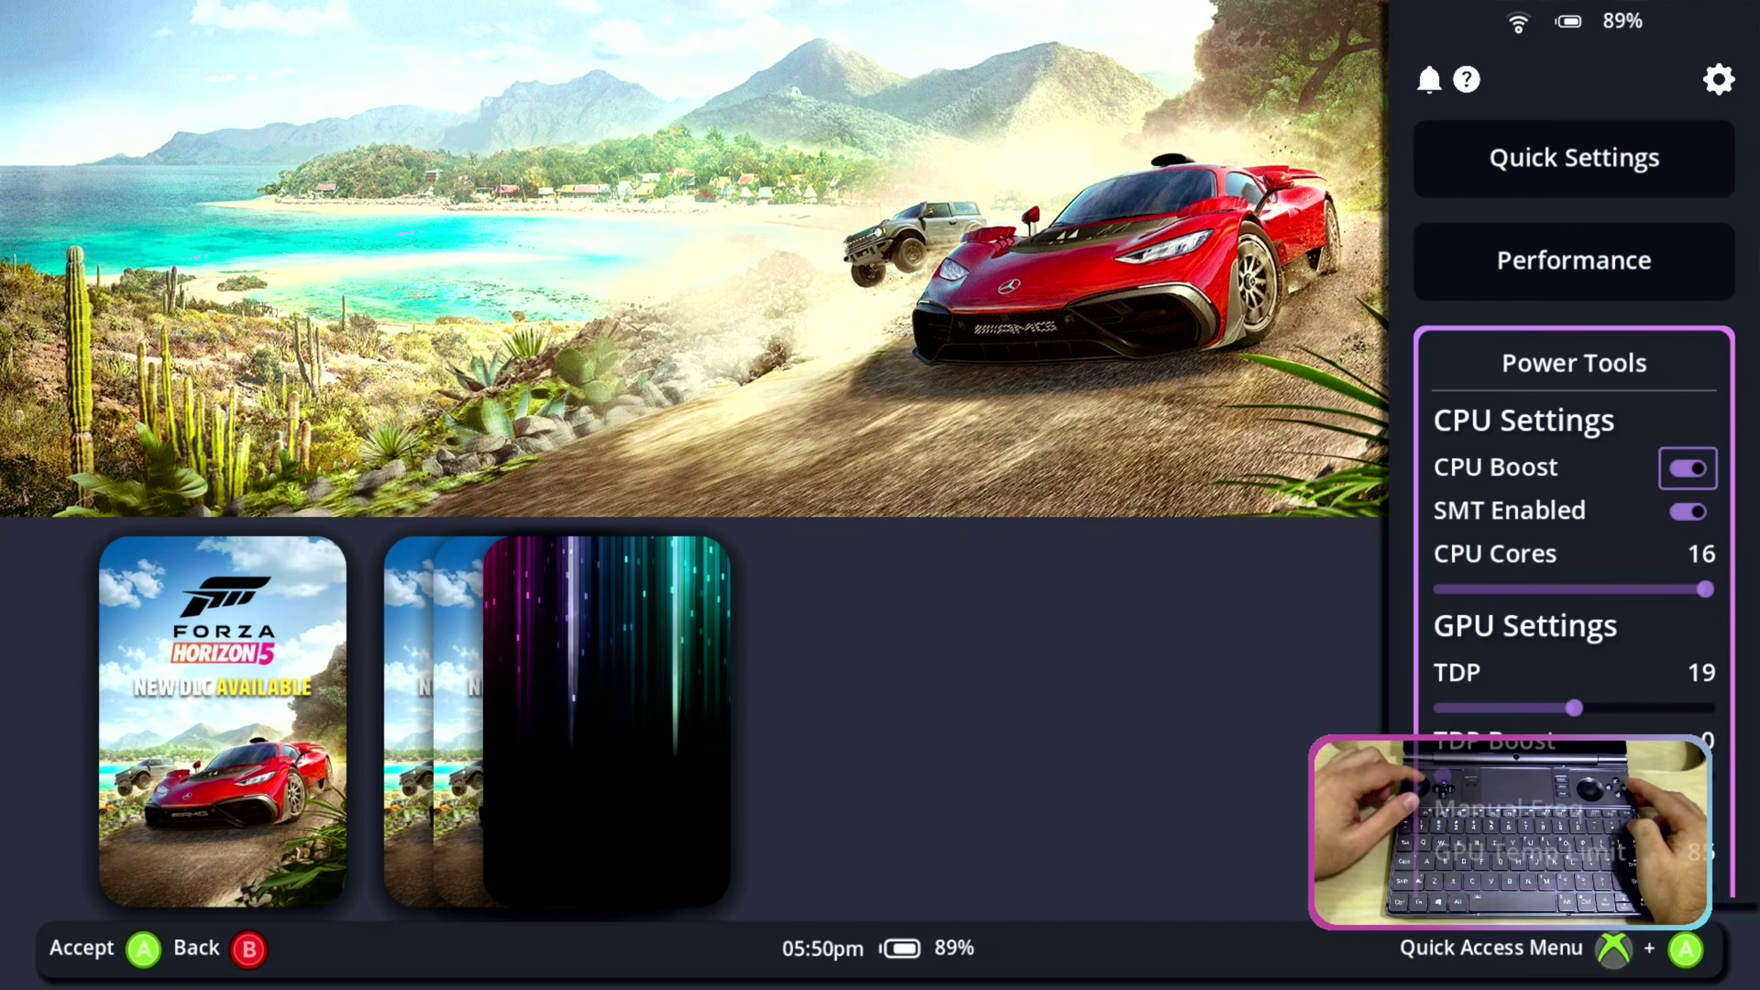
pyautogui.press('Down')
pyautogui.press('Down')
pyautogui.press('Down')
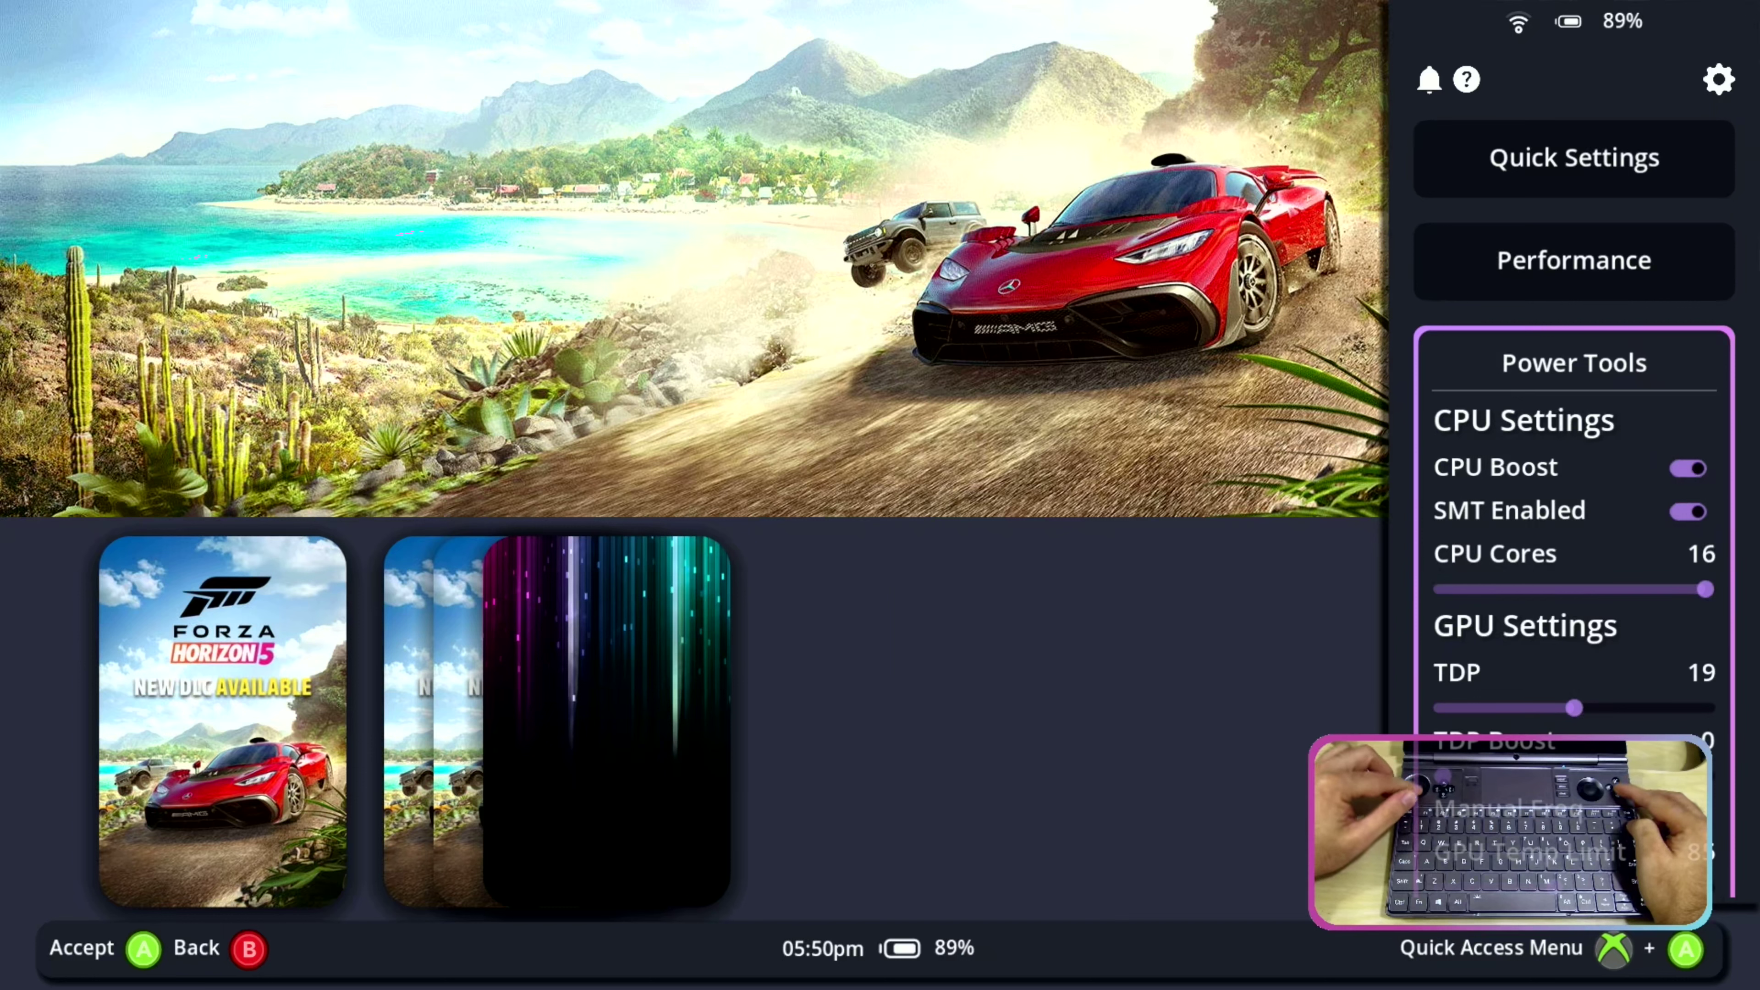
pyautogui.press('Down')
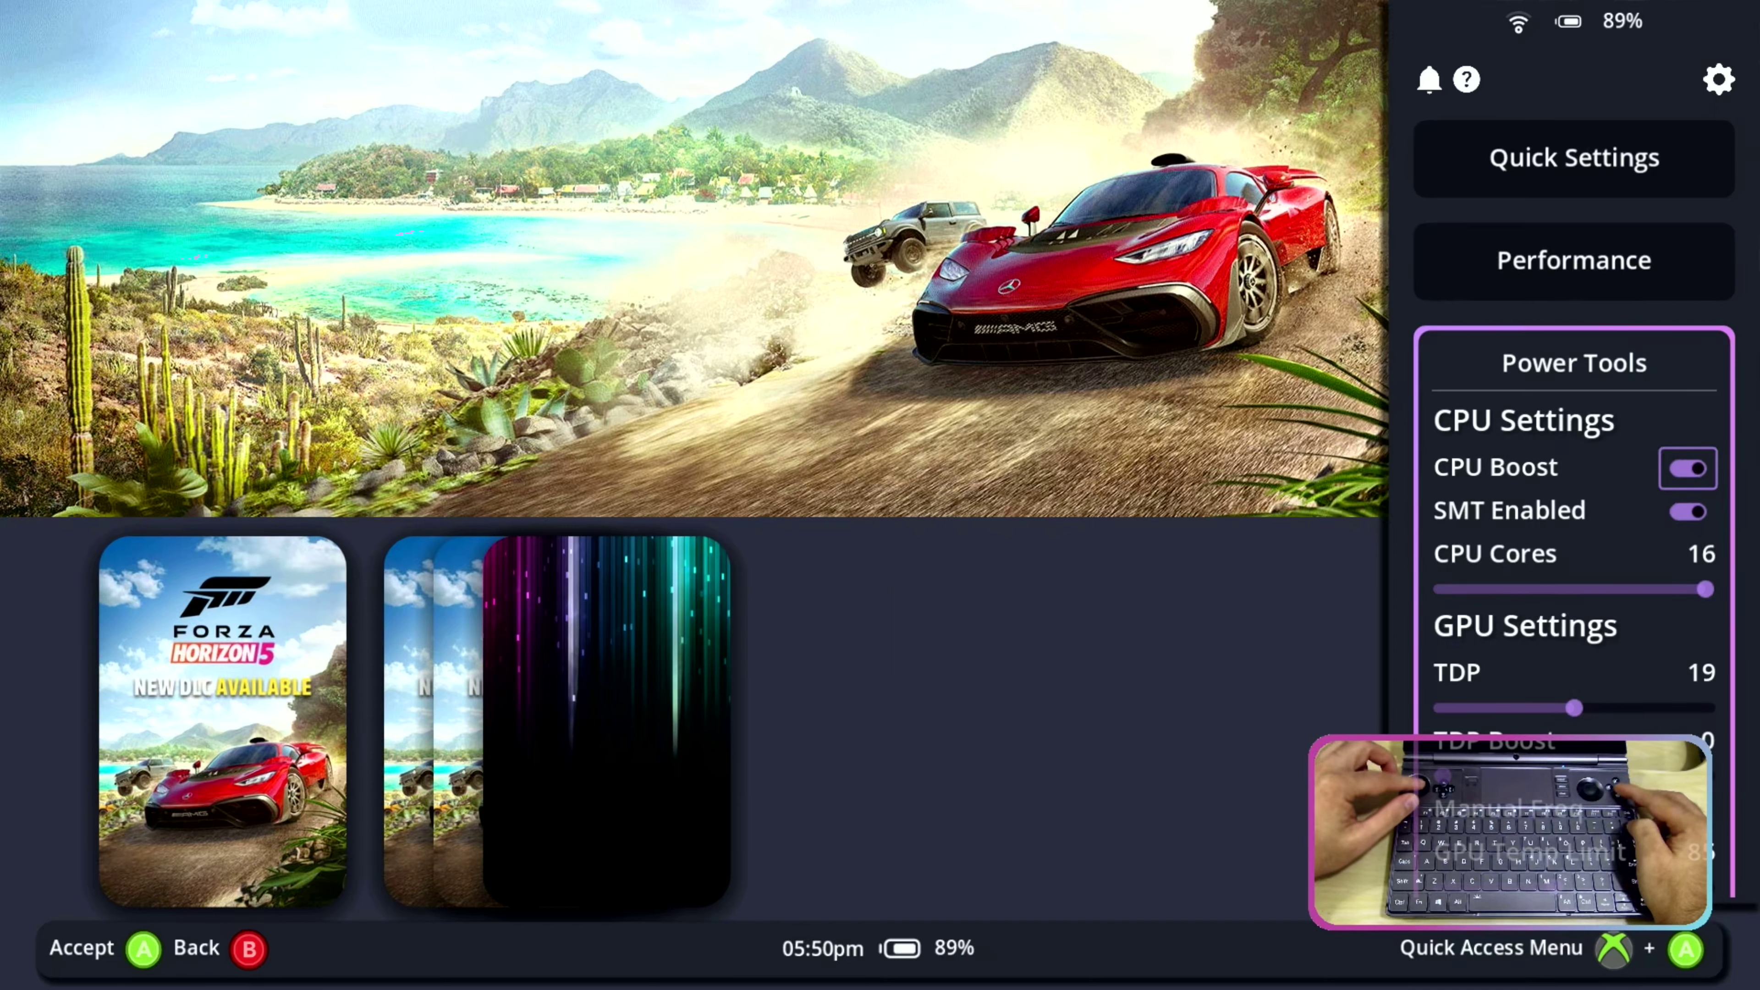
pyautogui.press('Down')
pyautogui.press('Down')
pyautogui.press('Down')
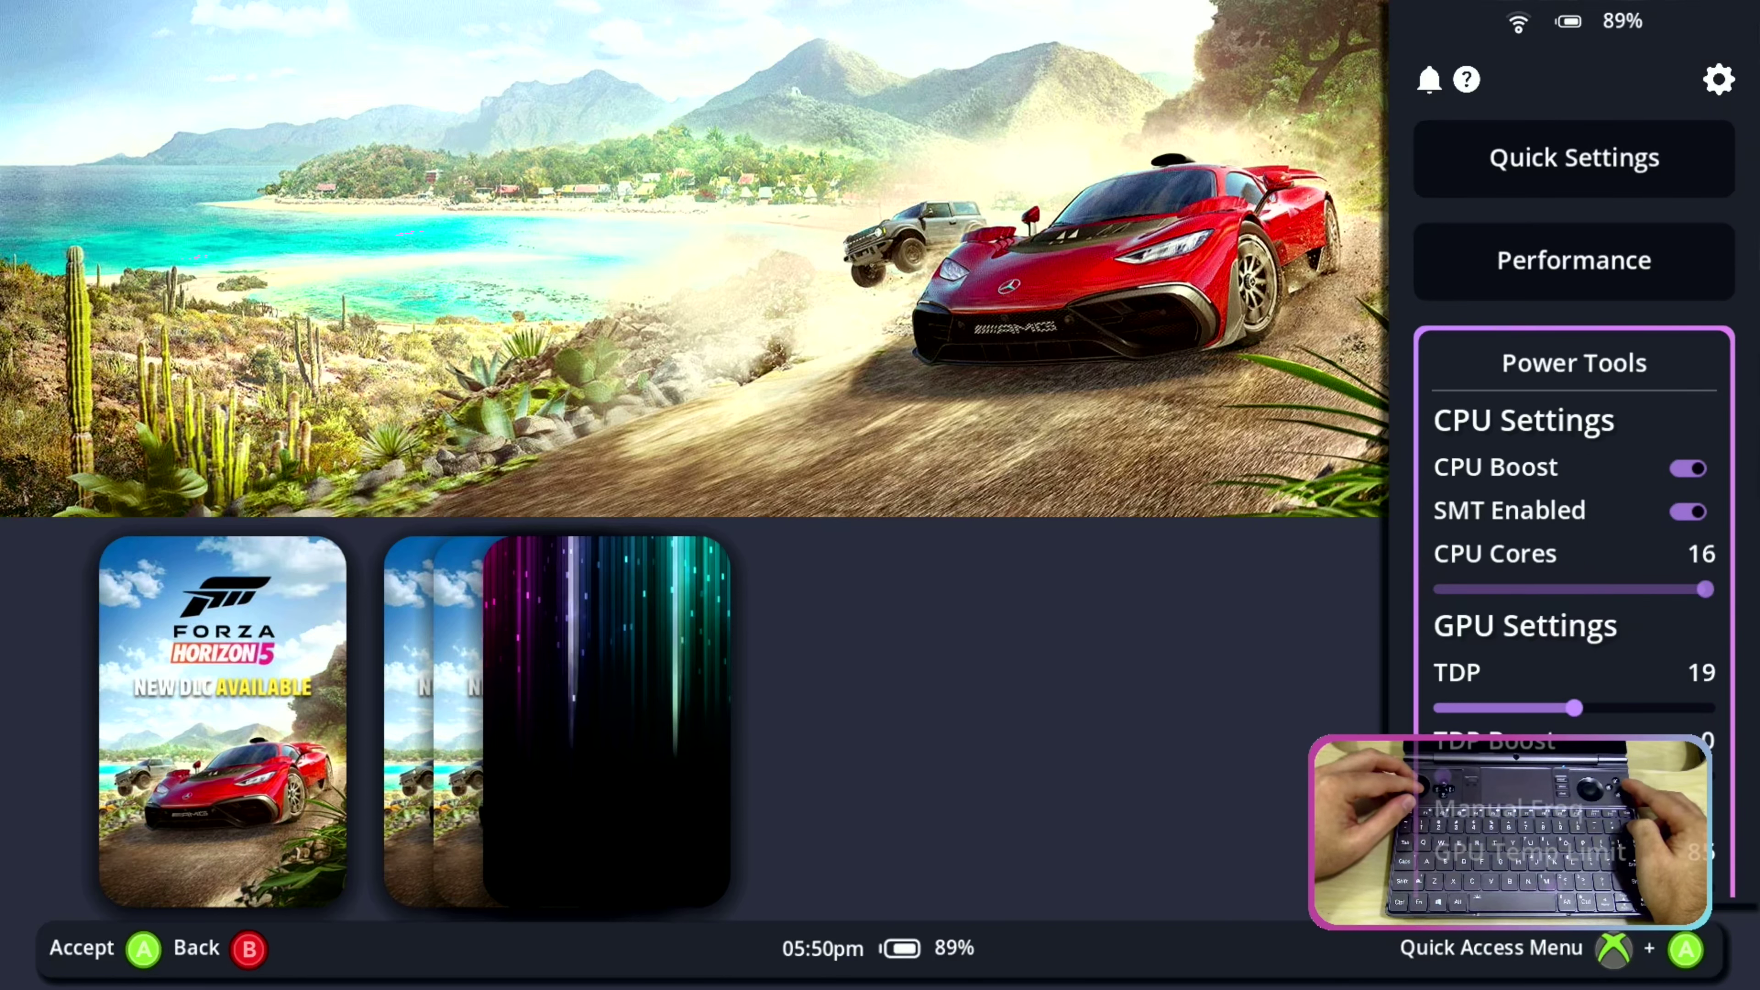
pyautogui.press('Escape')
pyautogui.press('Escape')
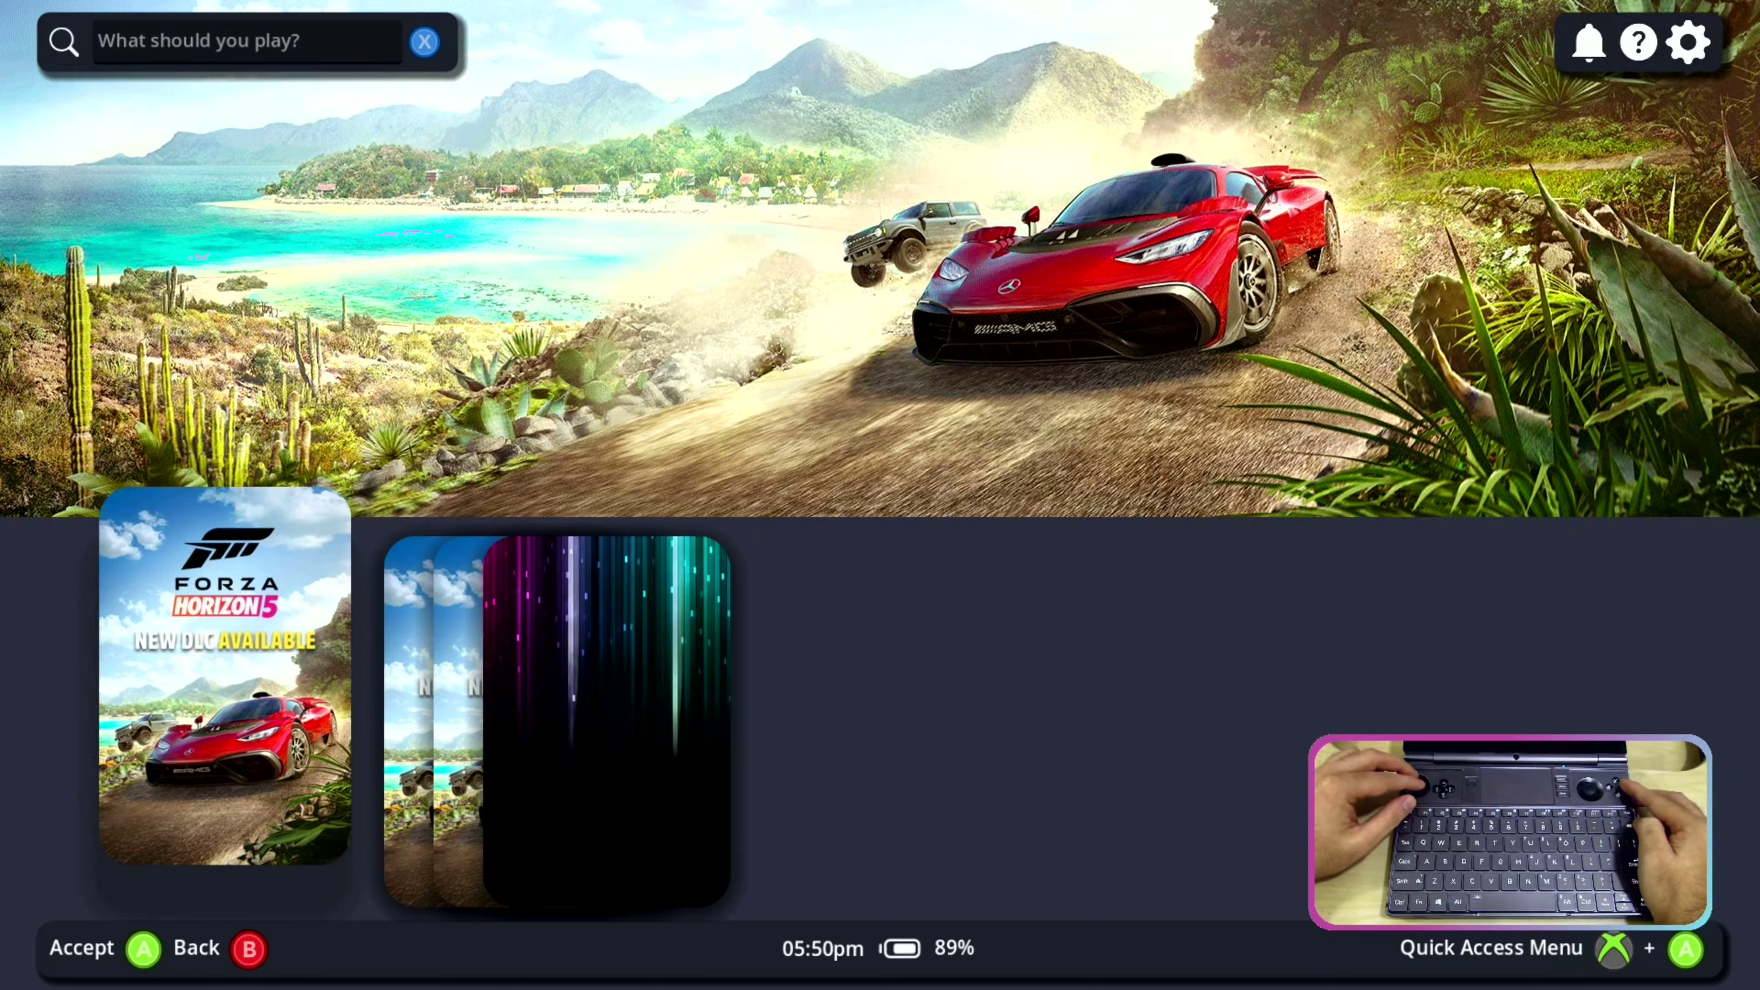
# Step: Open the main menu and go back to Home
pyautogui.press('Escape')
pyautogui.press('Up')
pyautogui.press('Up')
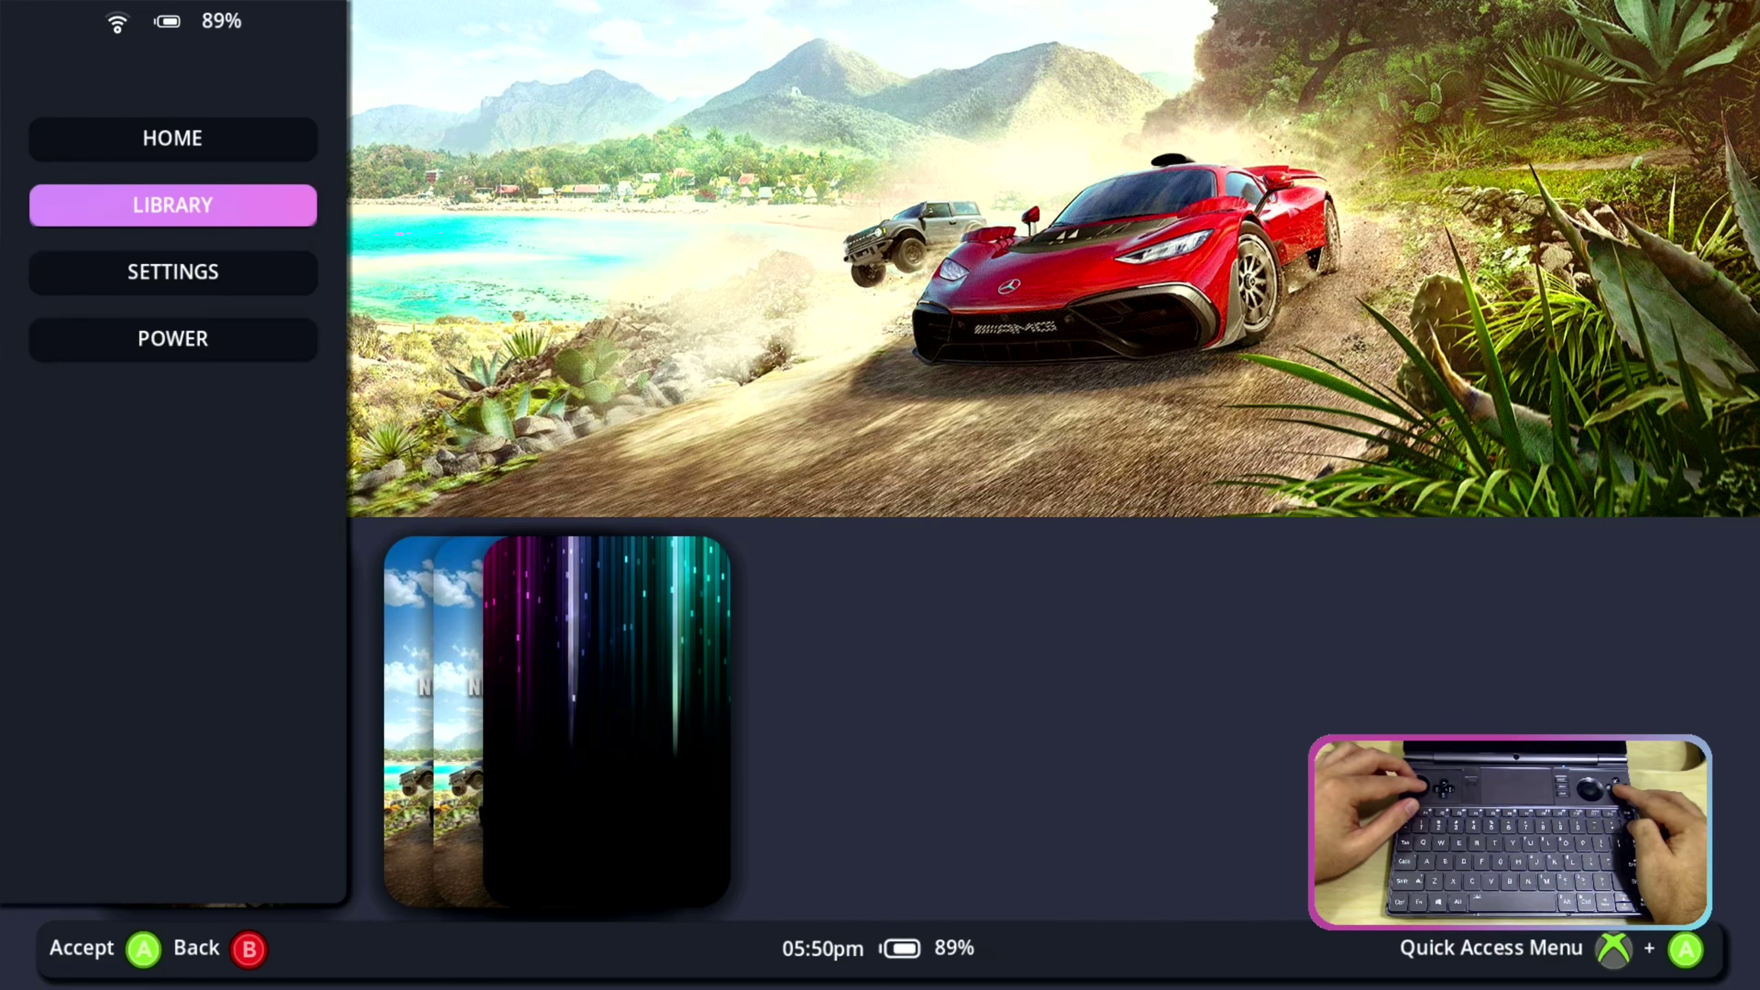
pyautogui.press('Up')
pyautogui.press('Return')
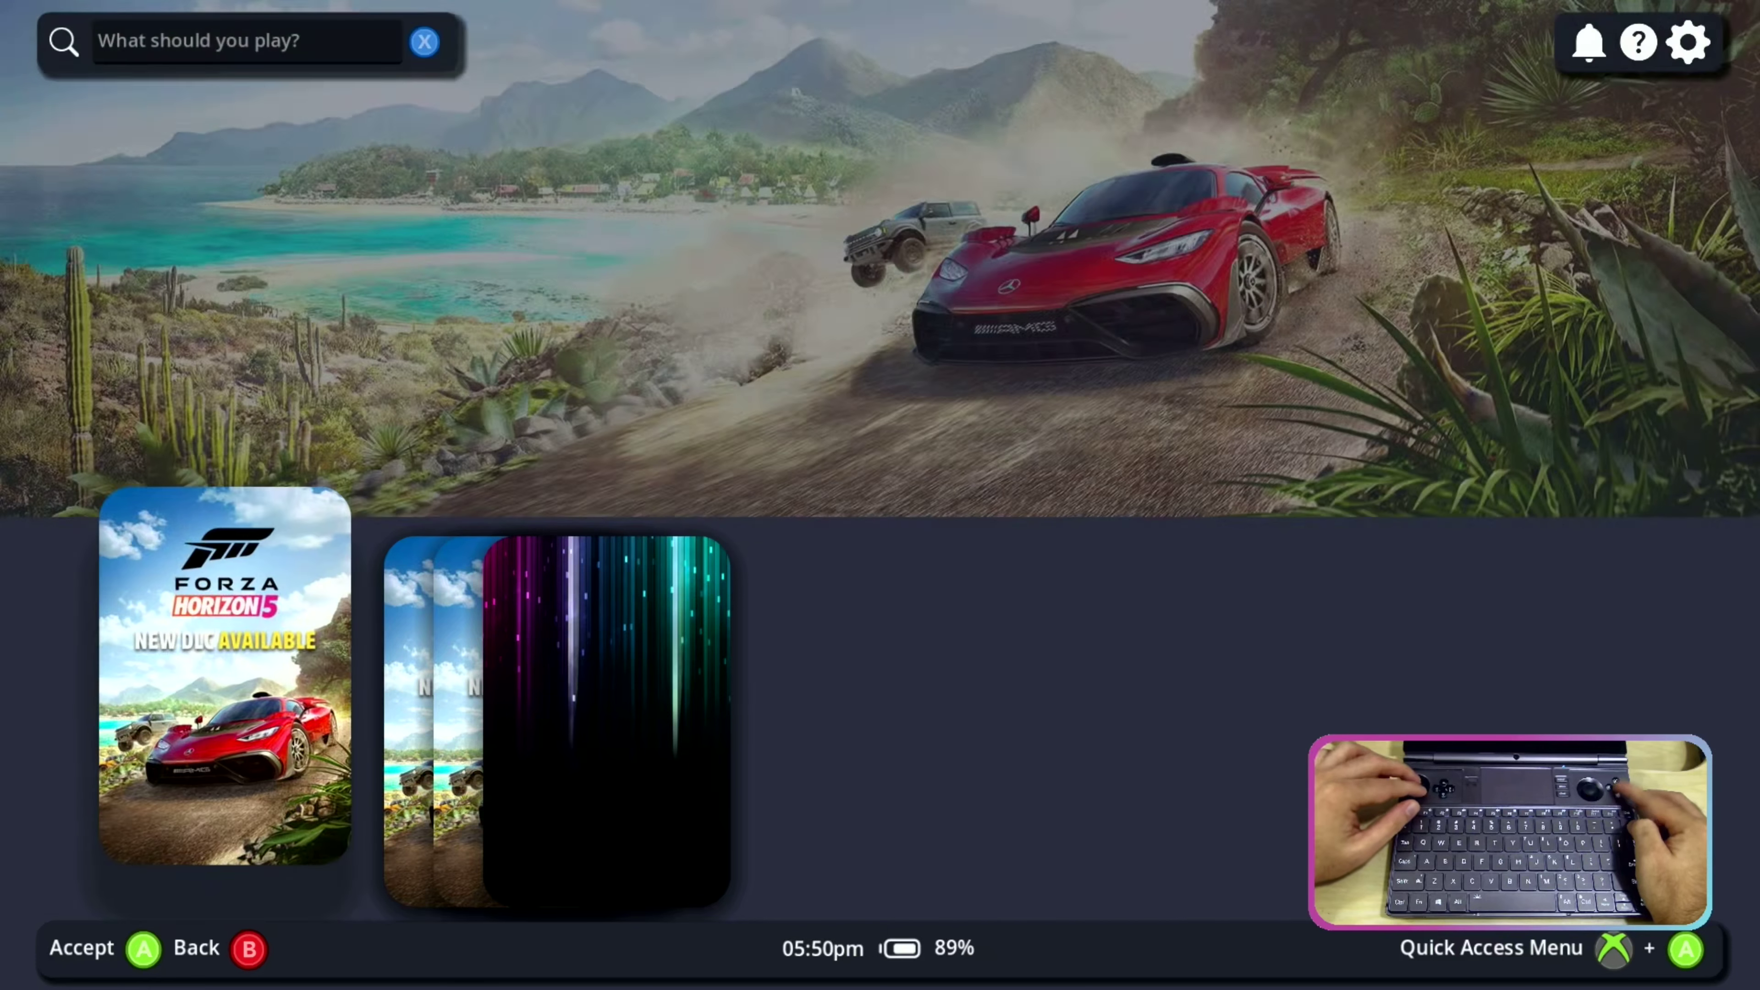
# Step: Open the game library, browse from Forza Horizon 5 to Proton 7.0, then back out to the main menu
pyautogui.press('Escape')
pyautogui.press('Down')
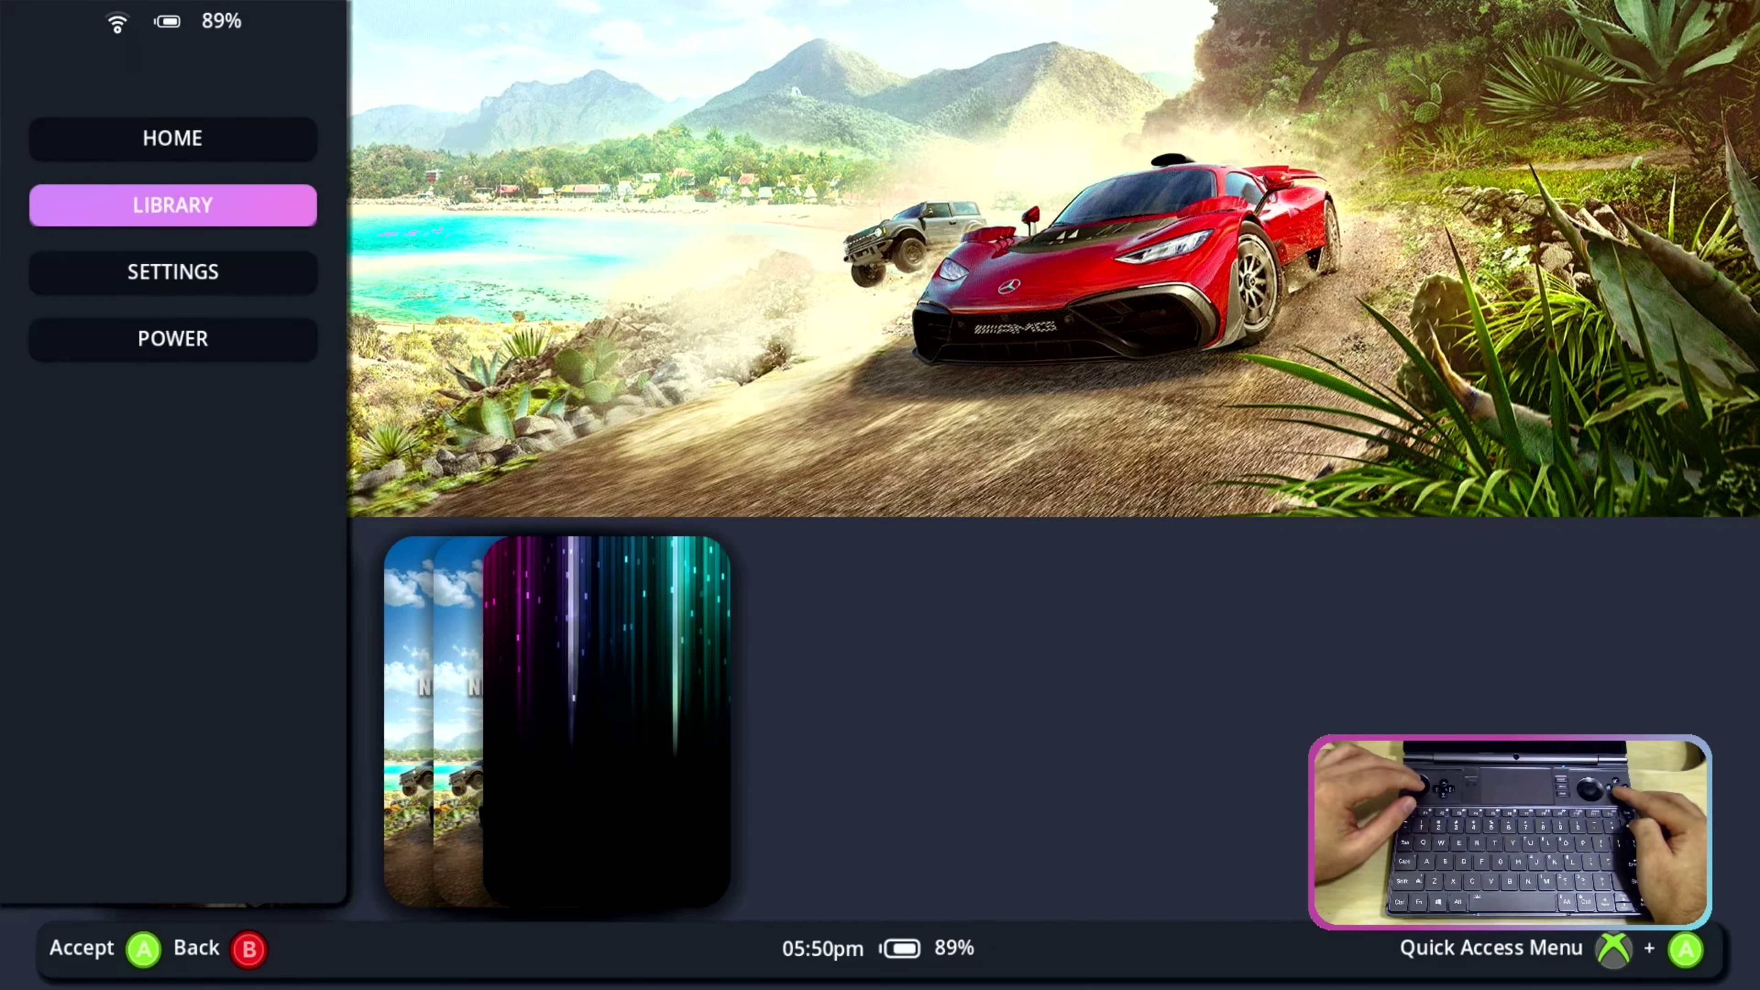
pyautogui.press('Return')
pyautogui.press('Right')
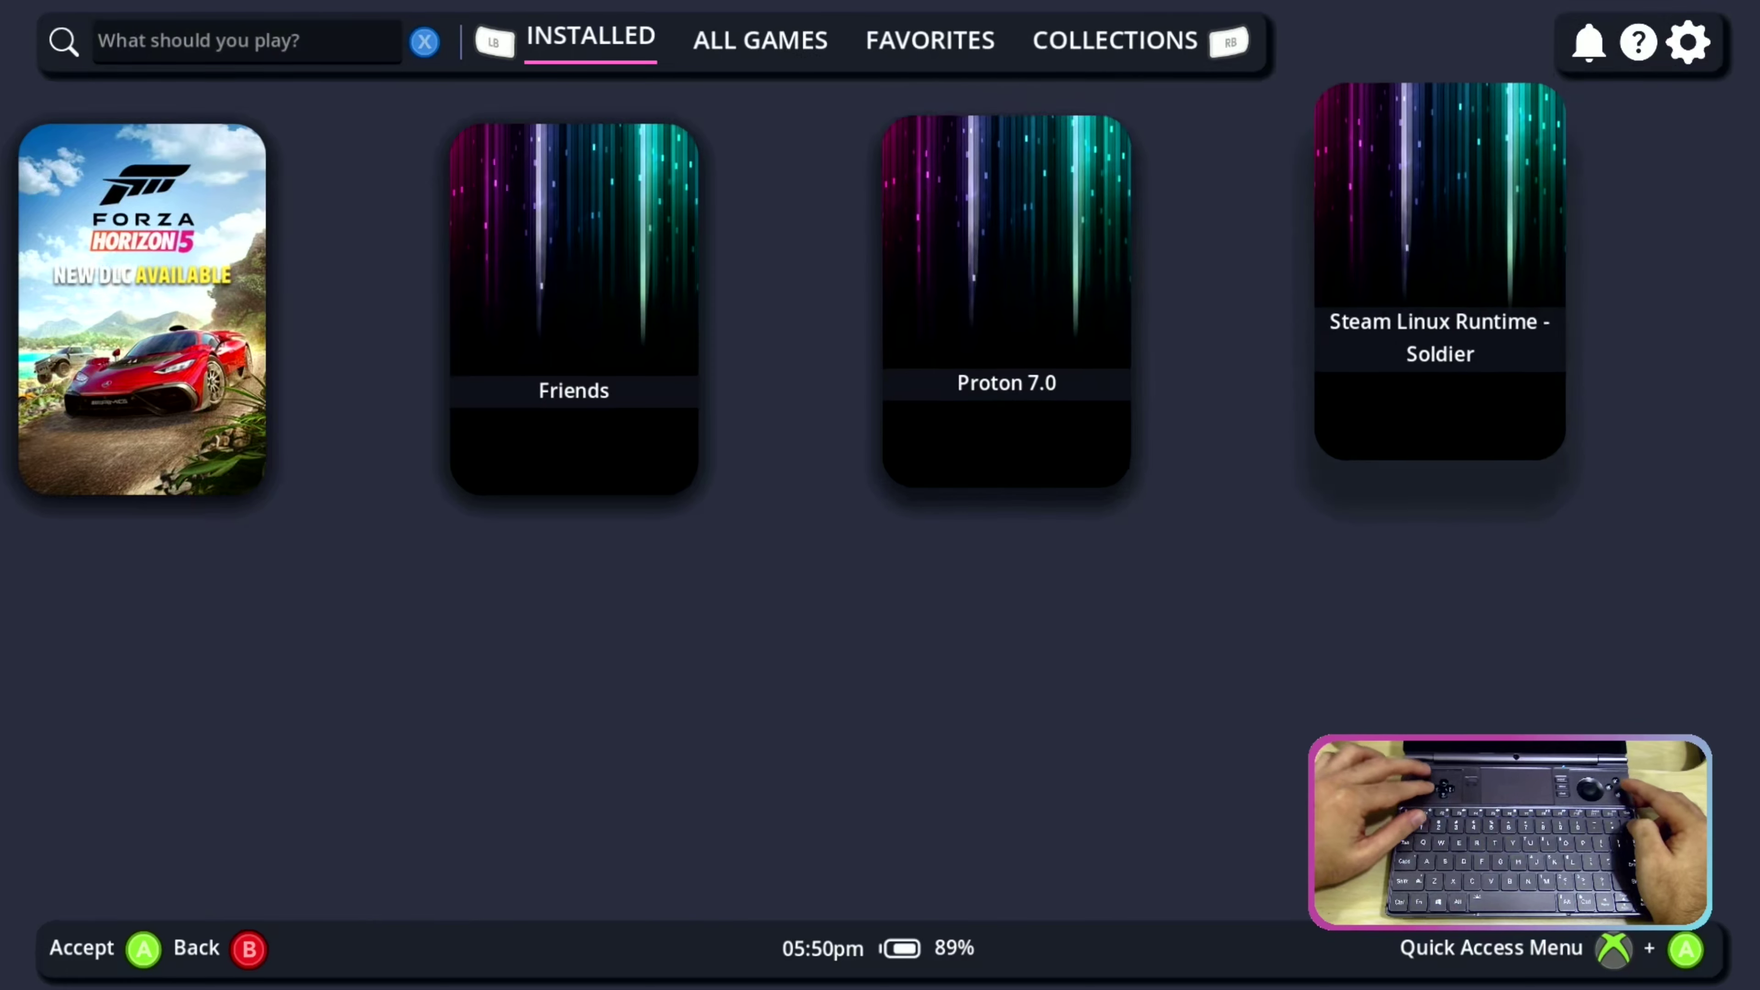
pyautogui.press('Left')
pyautogui.press('Left')
pyautogui.press('Left')
pyautogui.press('Right')
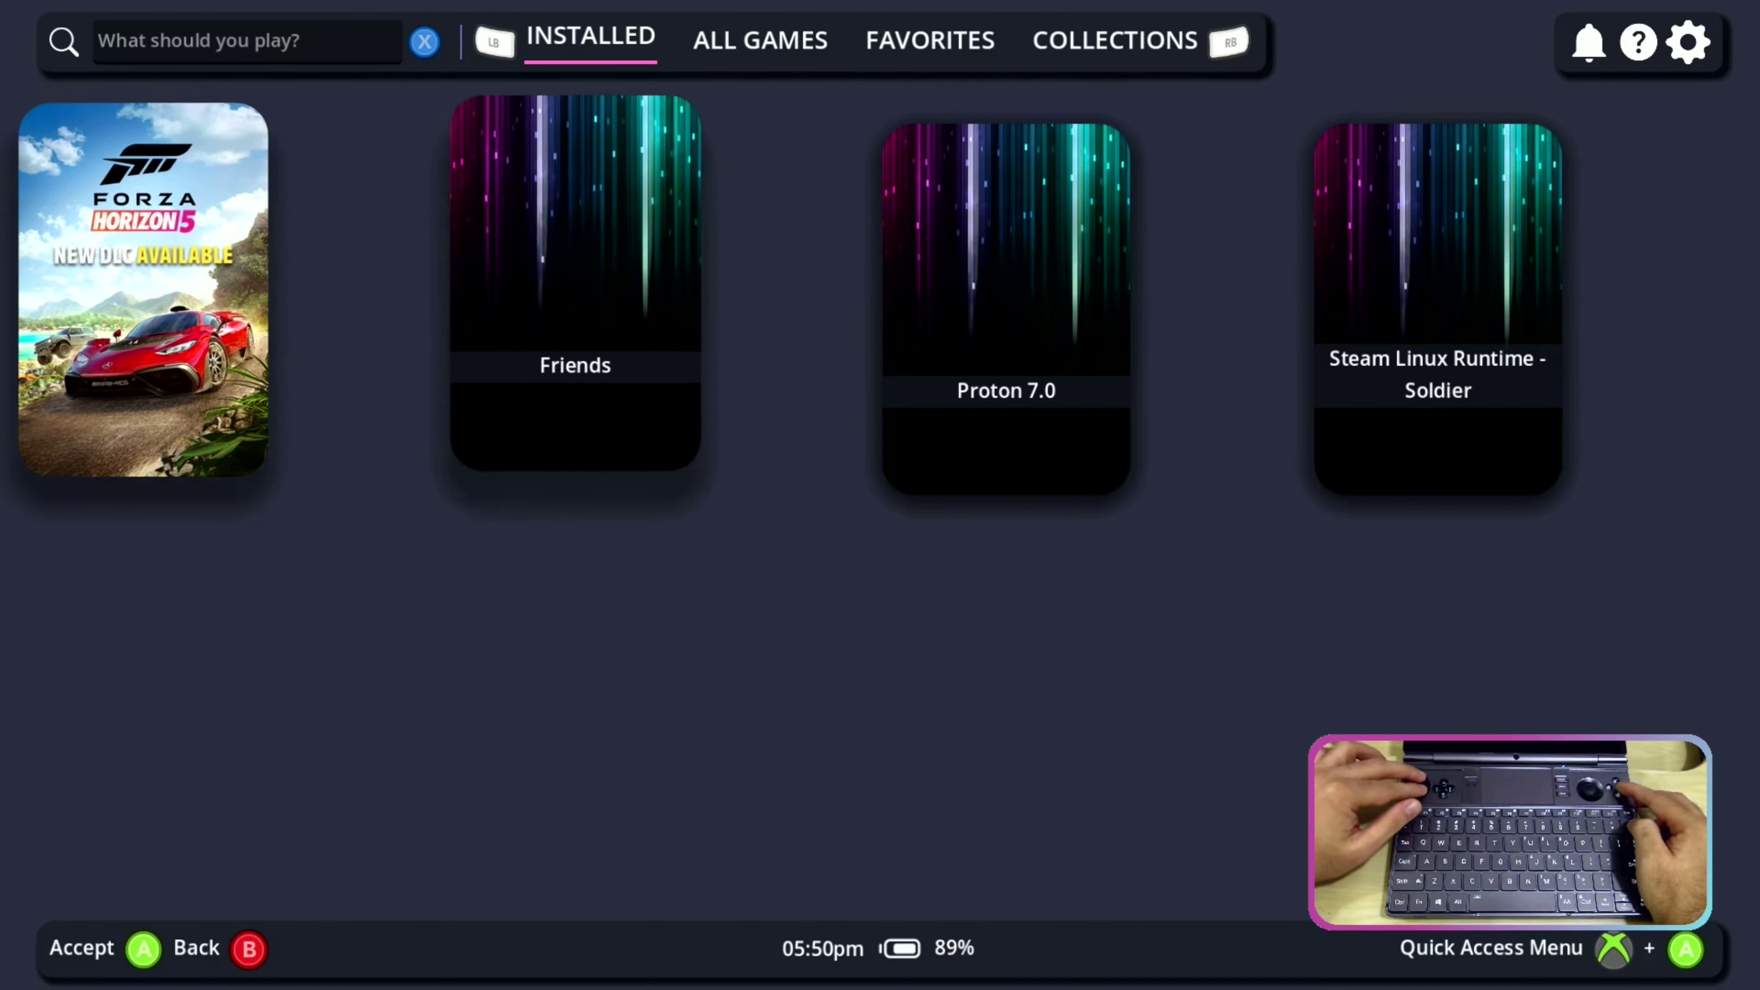
pyautogui.press('Right')
pyautogui.press('Escape')
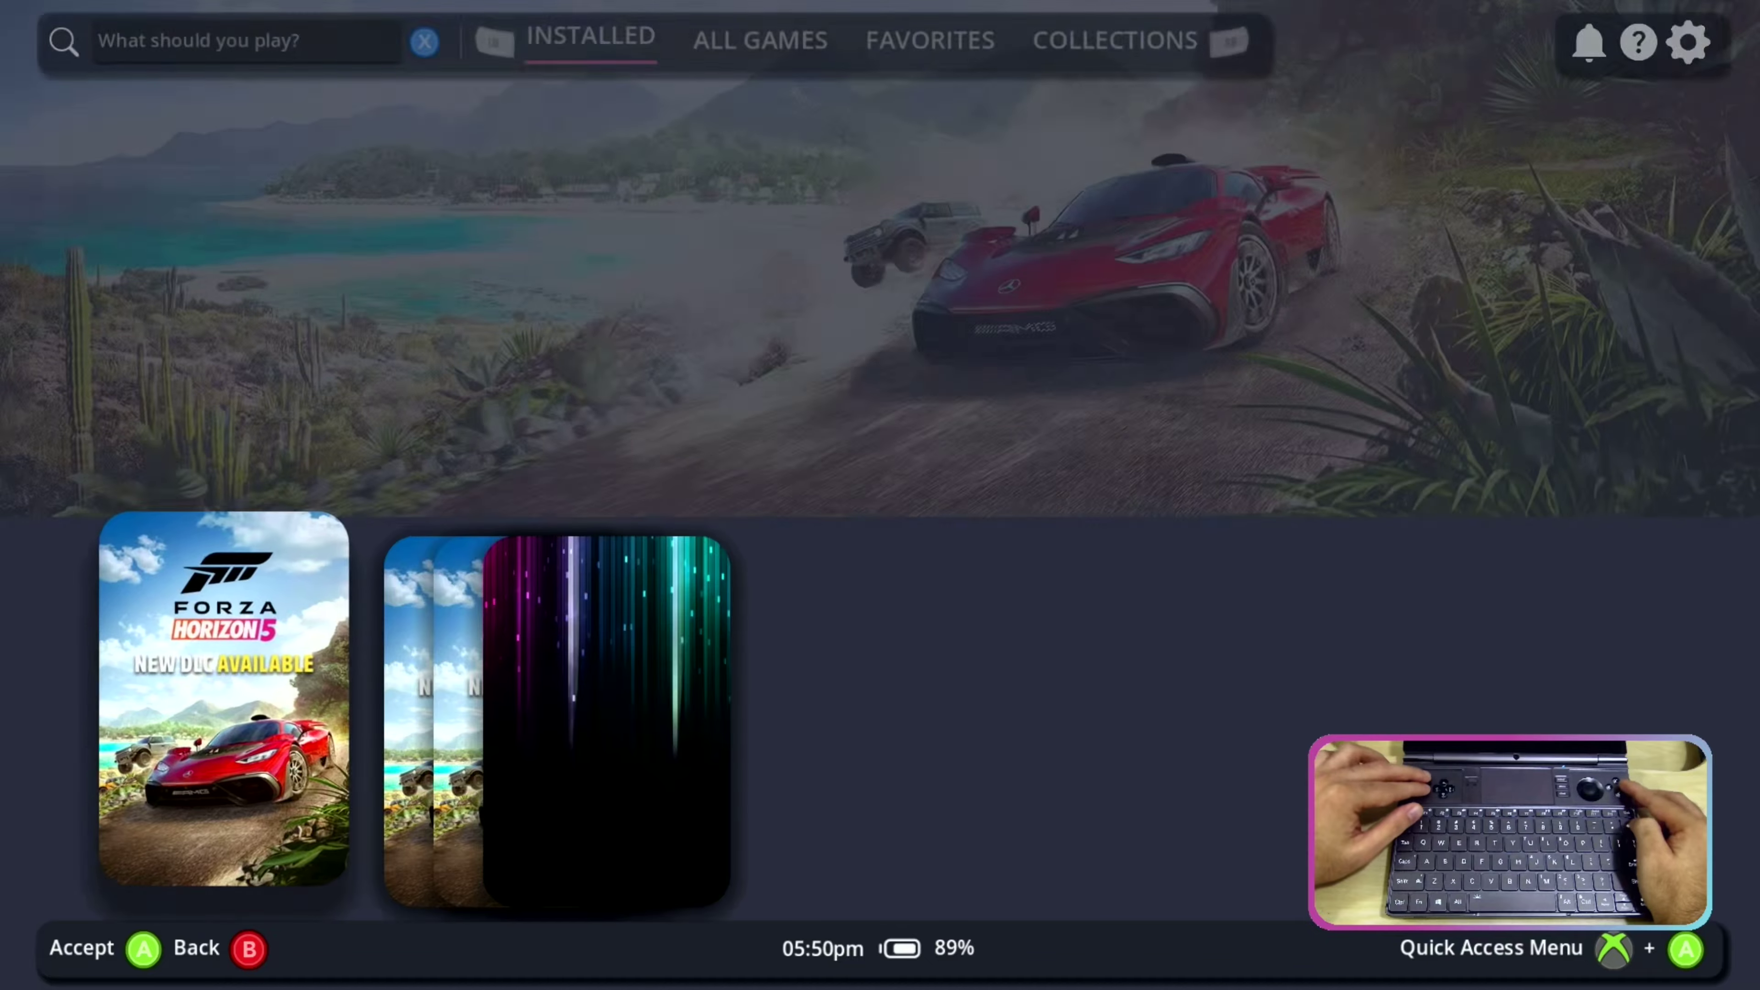
pyautogui.press('Down')
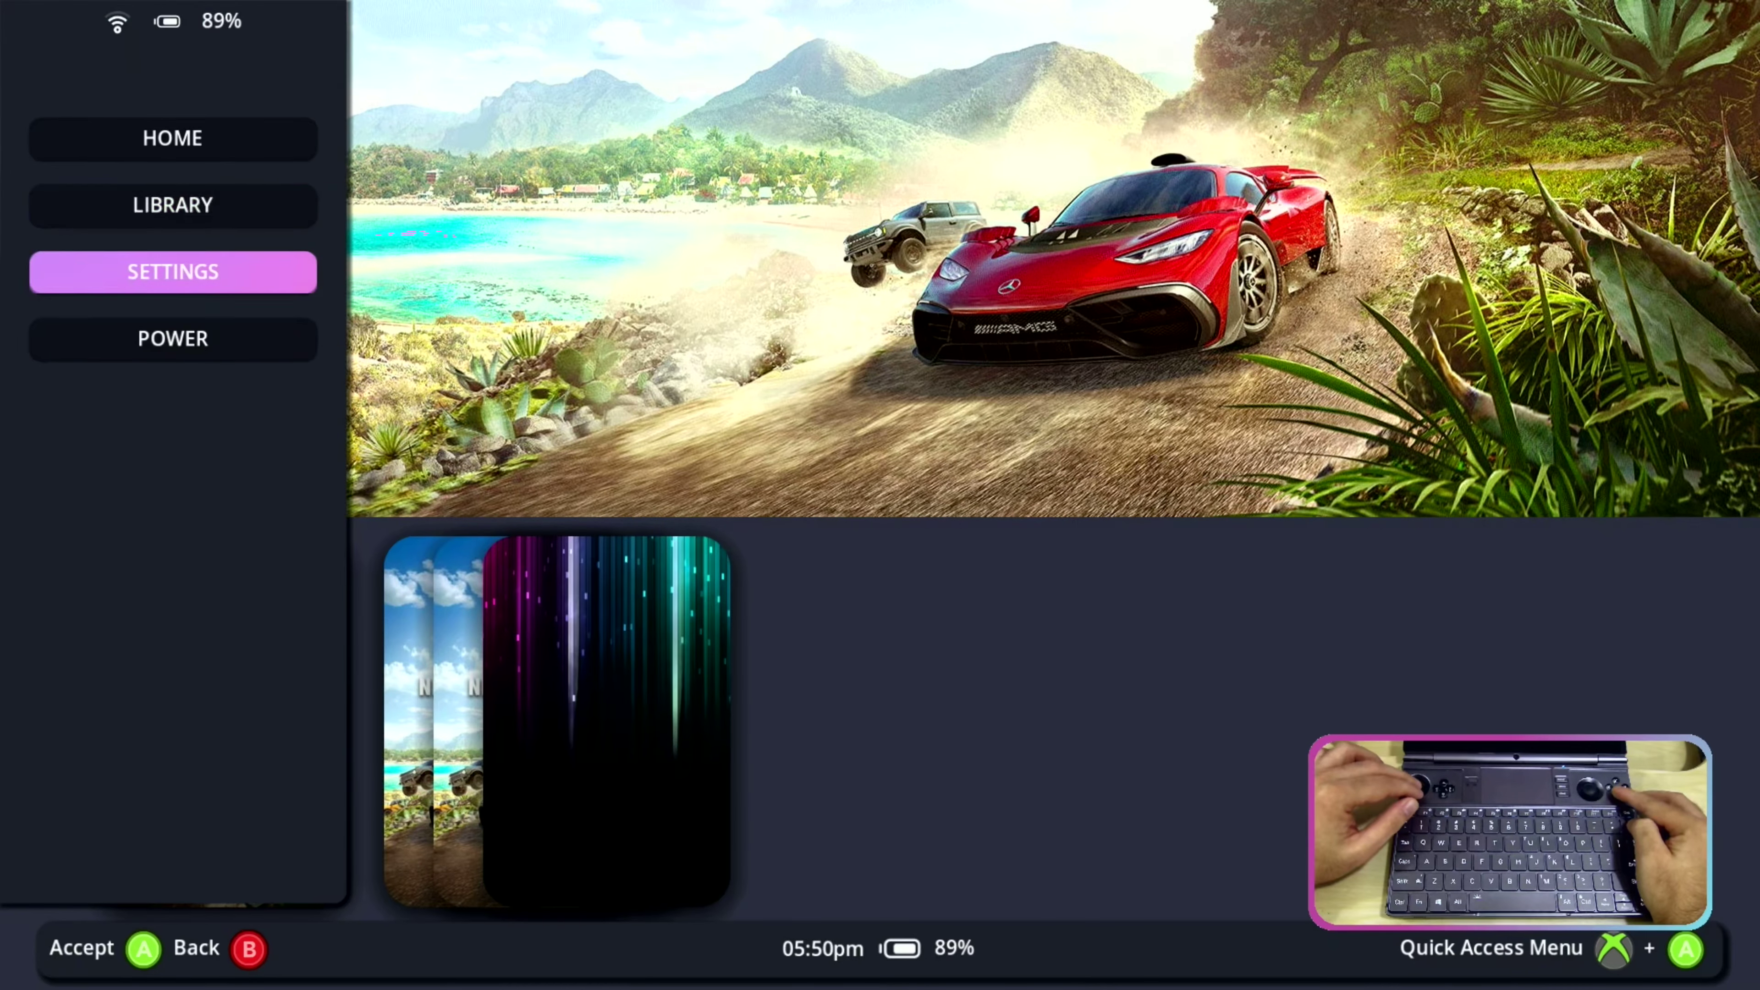
# Step: Browse the General settings page down to System Information and CPU Model, then switch to Display (Scale 1)
pyautogui.press('Return')
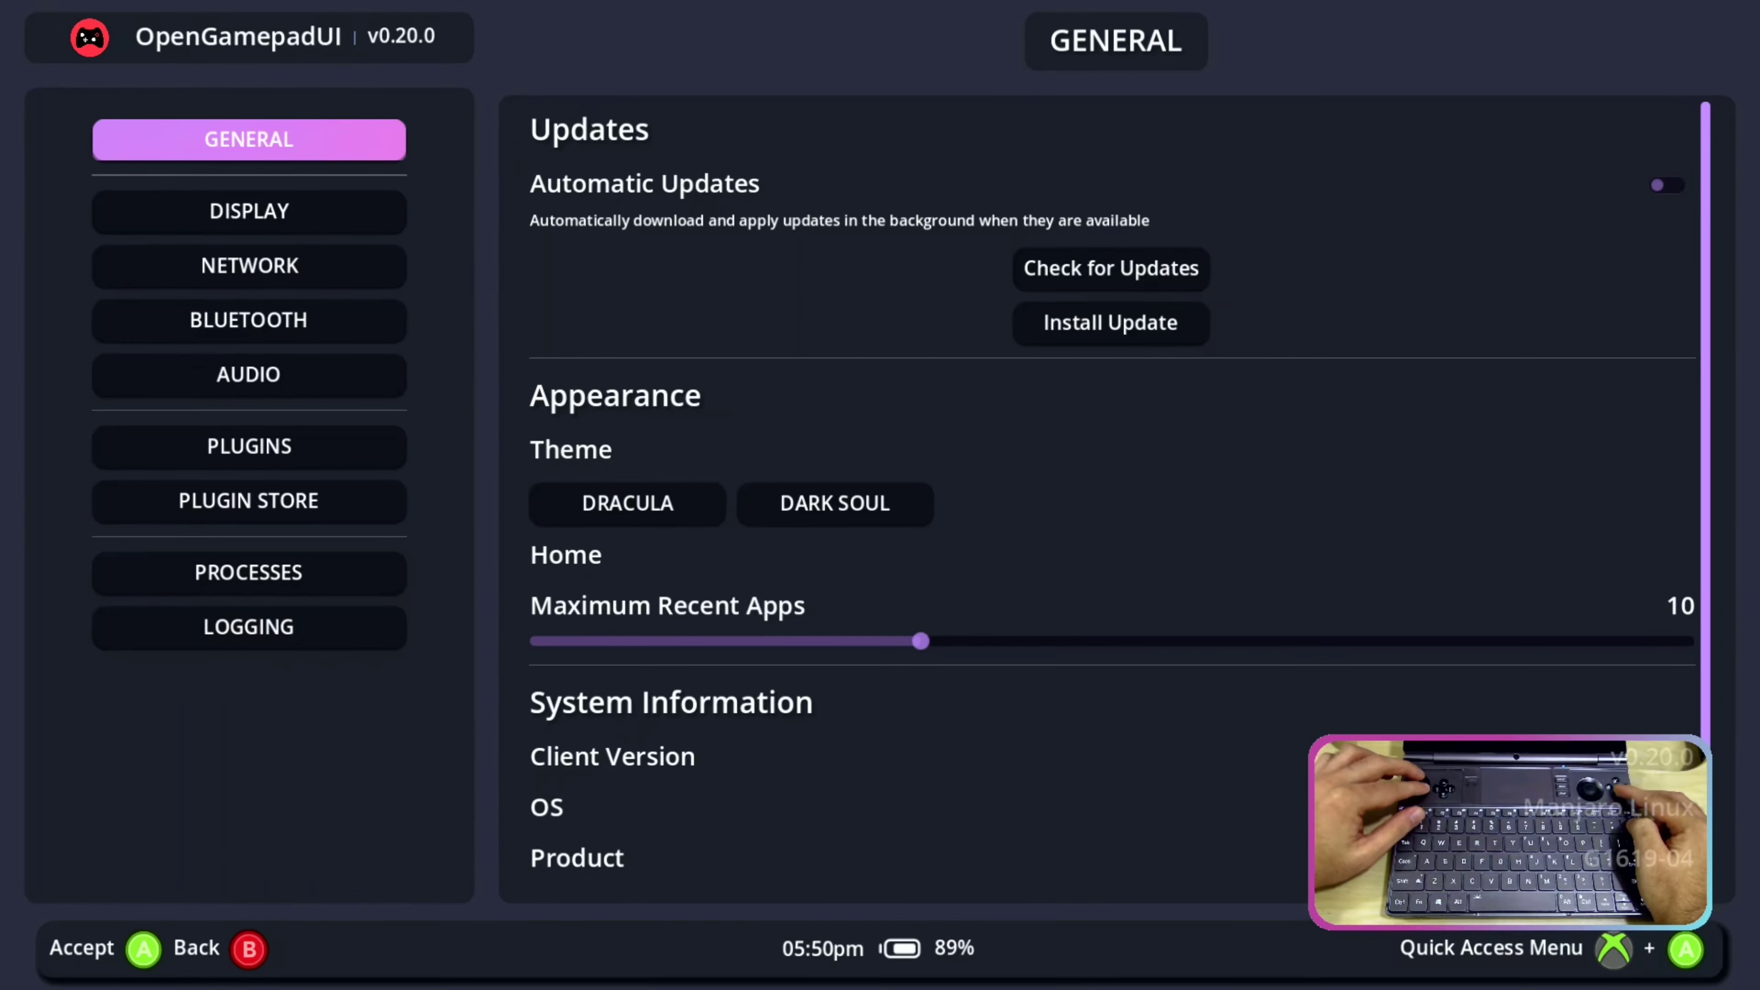
pyautogui.press('Down')
pyautogui.press('Down')
pyautogui.press('Down')
pyautogui.press('Down')
pyautogui.press('Down')
pyautogui.press('Down')
pyautogui.press('Down')
pyautogui.press('Down')
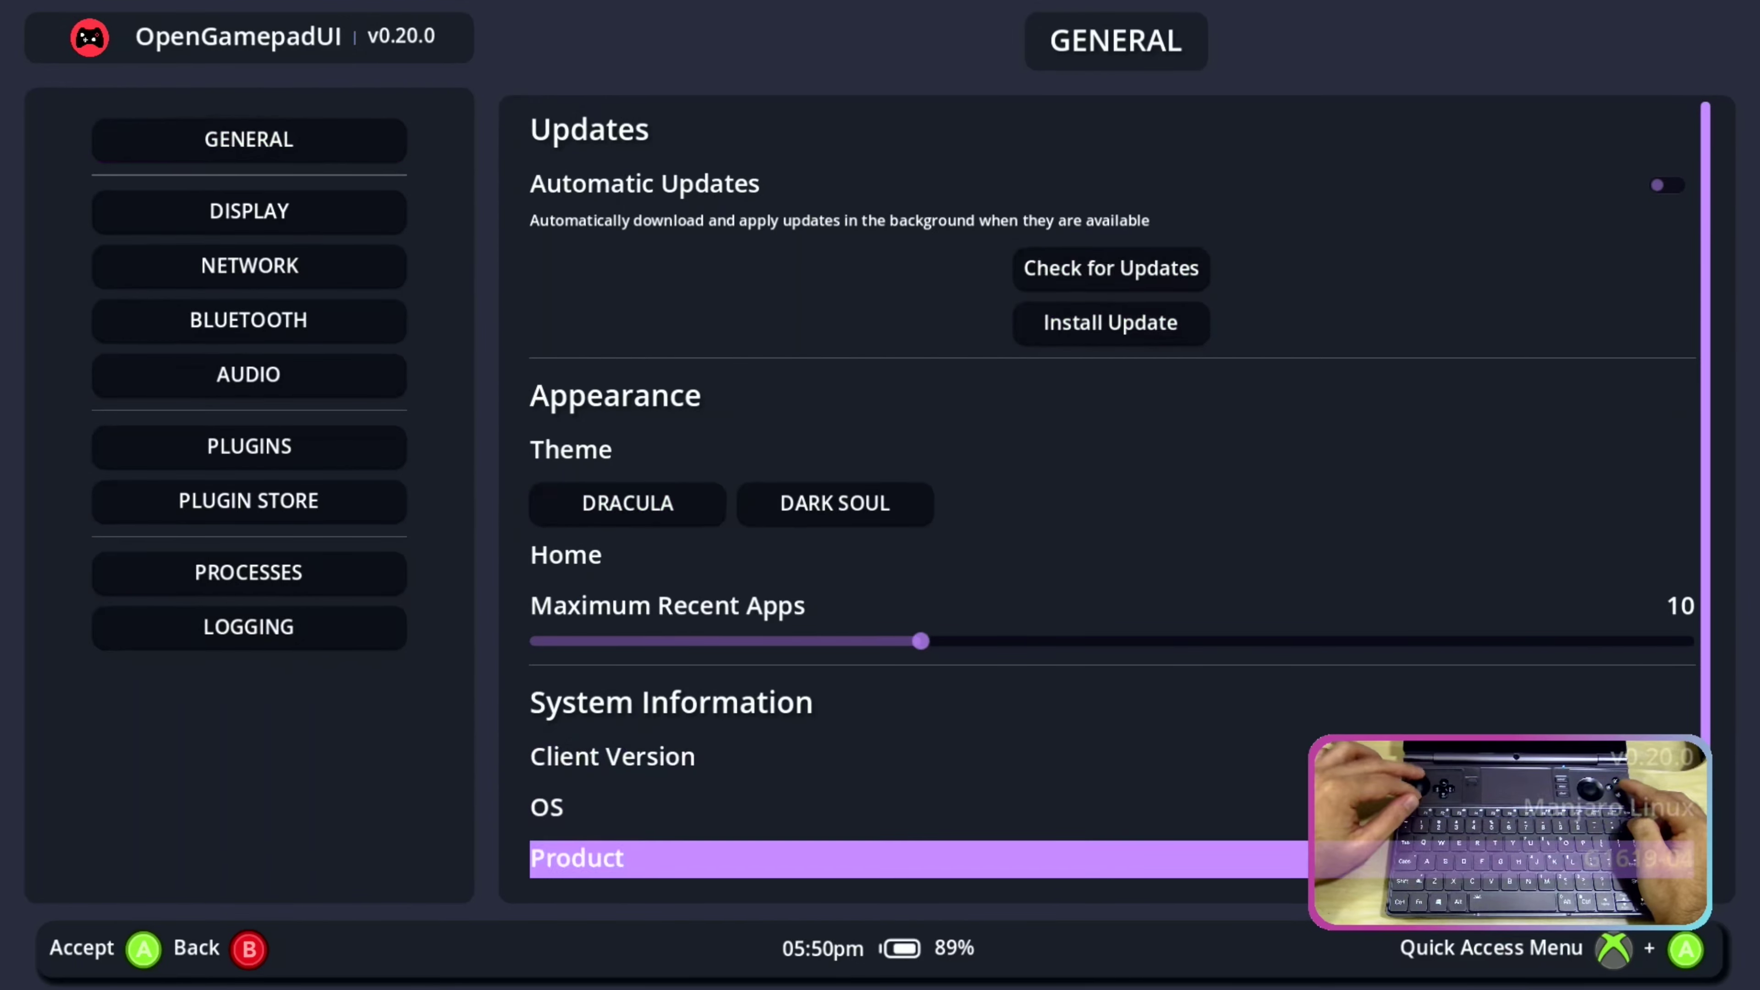
pyautogui.press('Down')
pyautogui.press('Down')
pyautogui.press('Down')
pyautogui.press('Down')
pyautogui.press('Down')
pyautogui.press('Down')
pyautogui.press('Down')
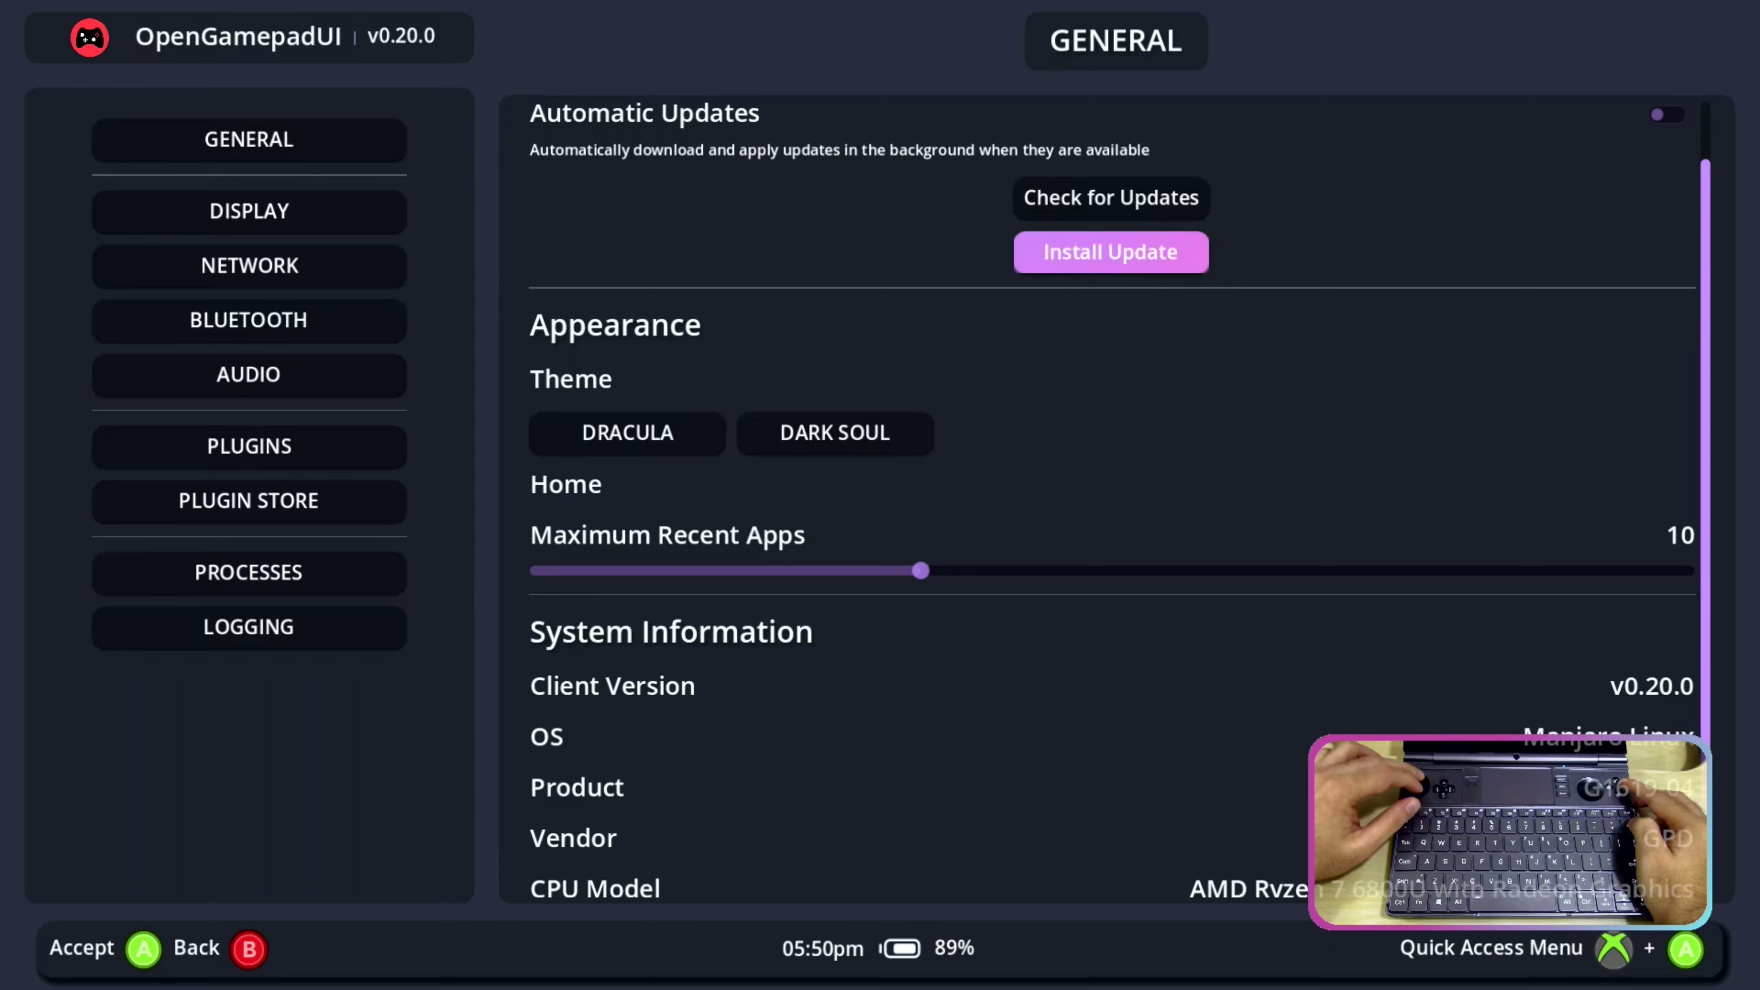
pyautogui.press('Down')
pyautogui.press('Down')
pyautogui.press('Down')
pyautogui.press('Down')
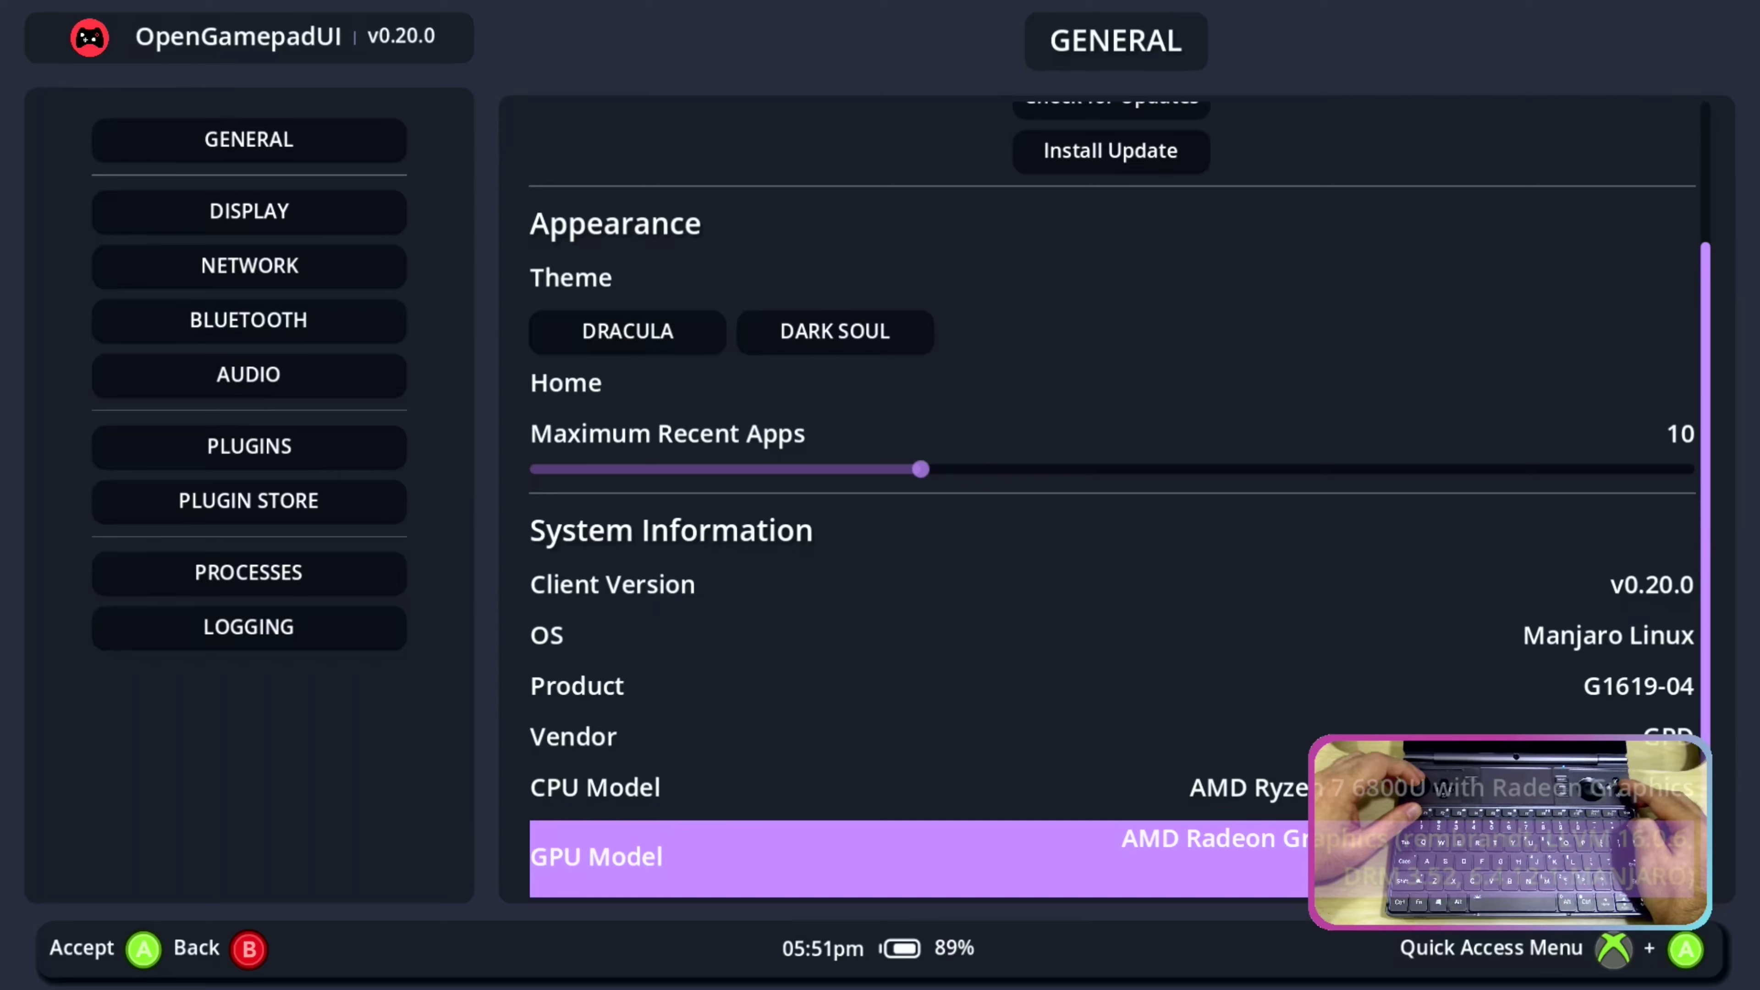
pyautogui.press('Up')
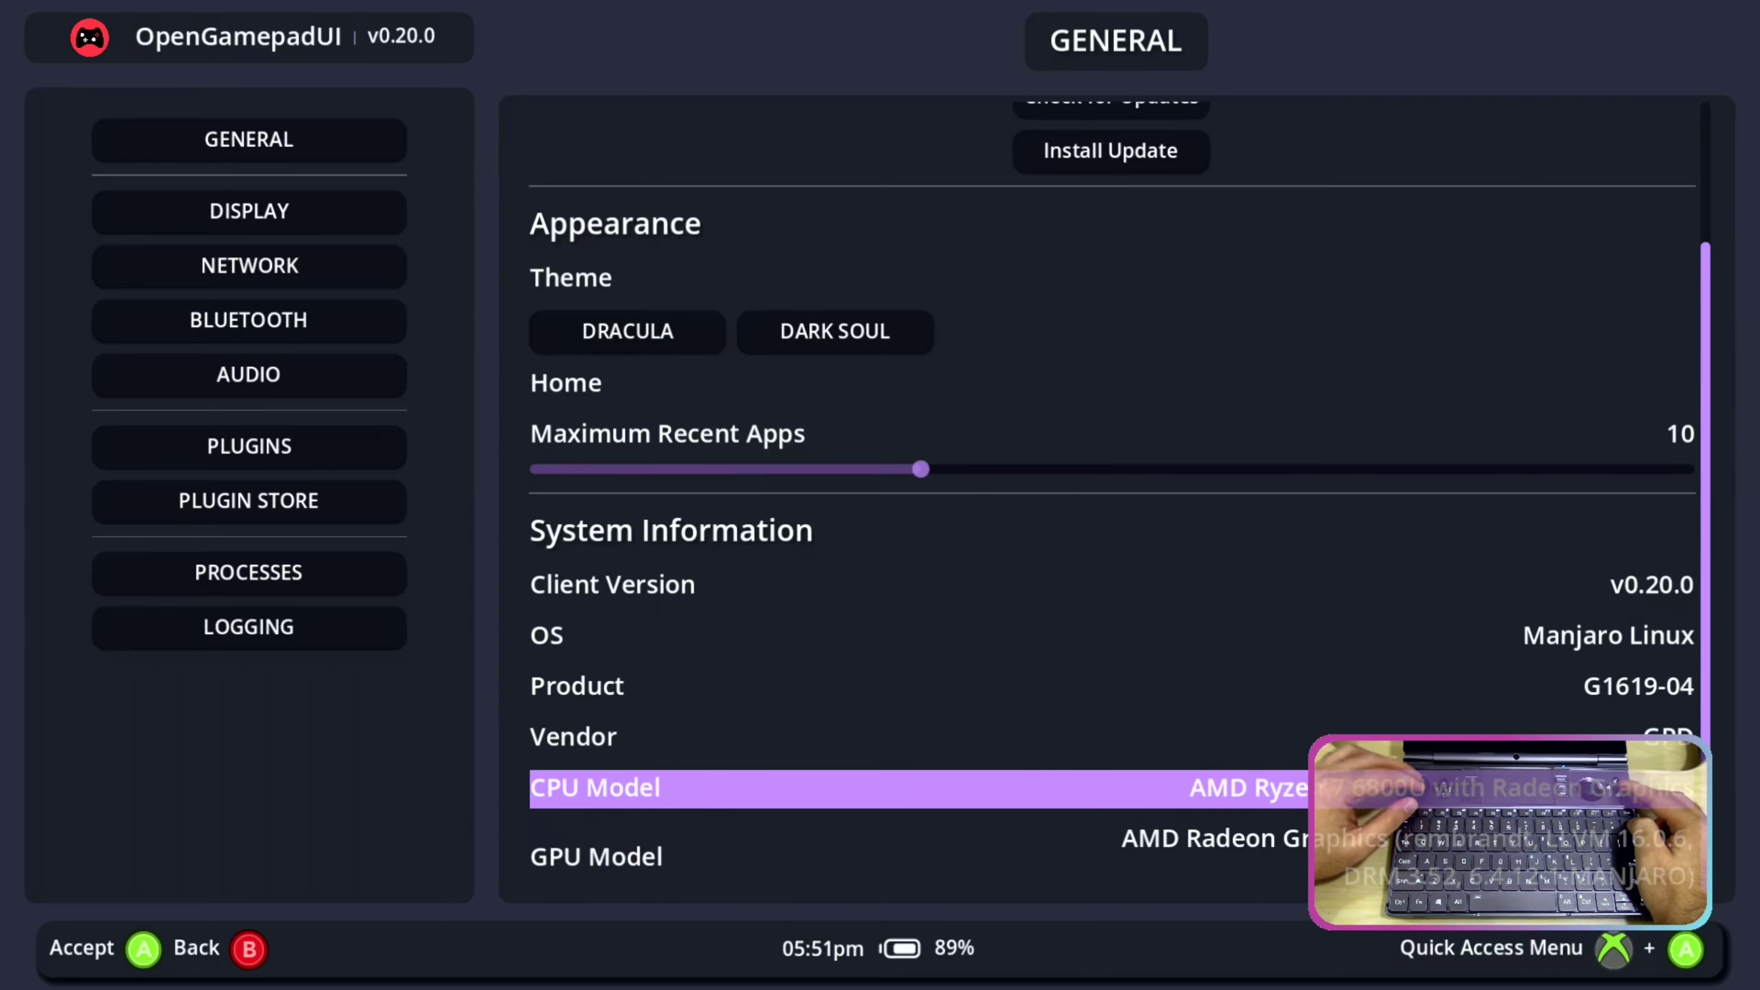
pyautogui.press('Up')
pyautogui.press('Up')
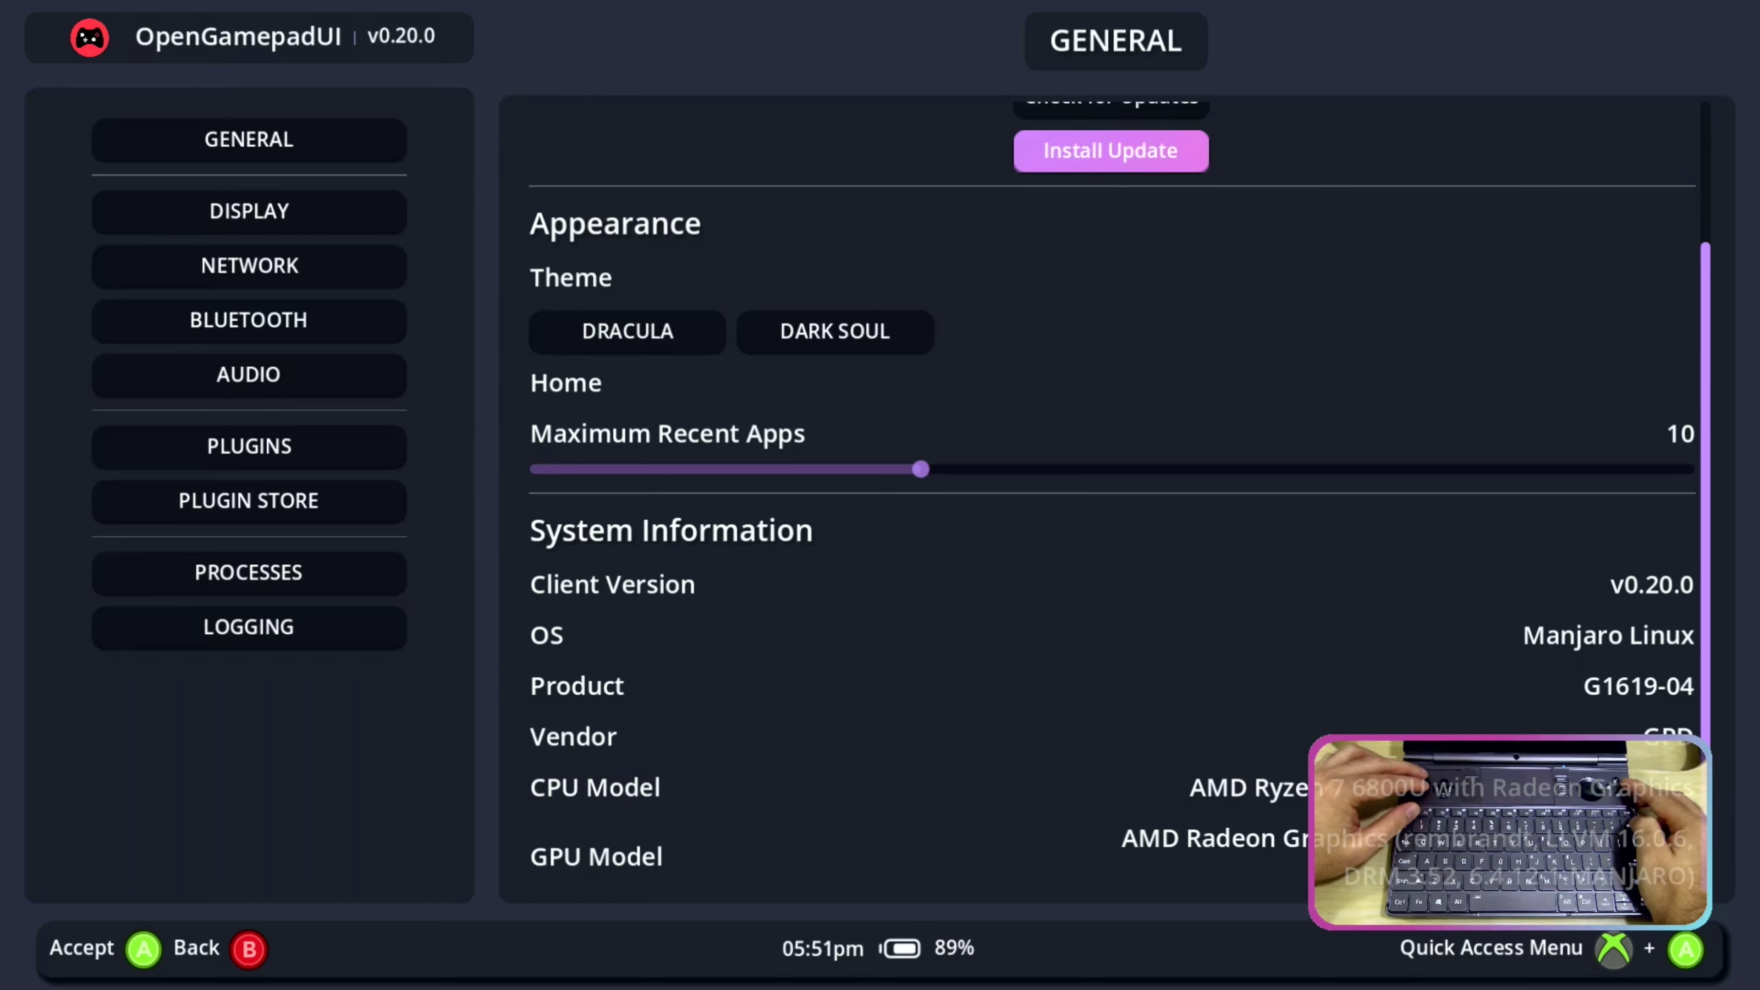
pyautogui.press('Left')
pyautogui.press('Down')
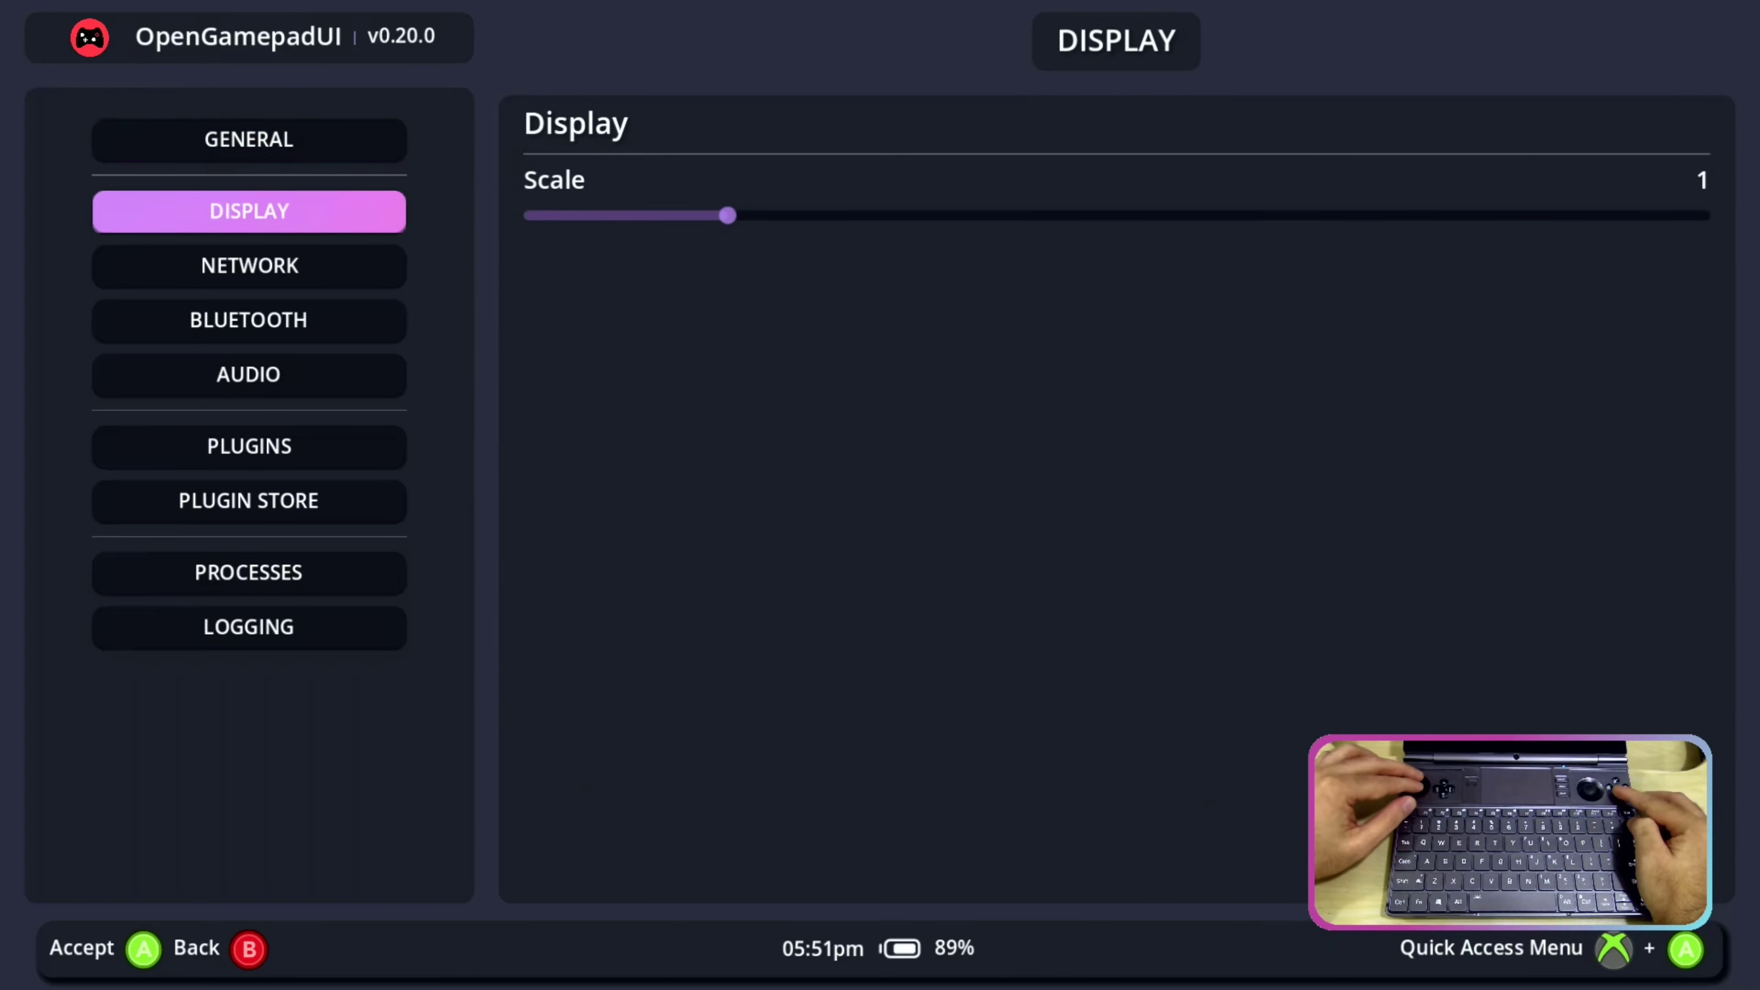
# Step: Step through the Network, Bluetooth and Plugins settings pages
pyautogui.press('Down')
pyautogui.press('Down')
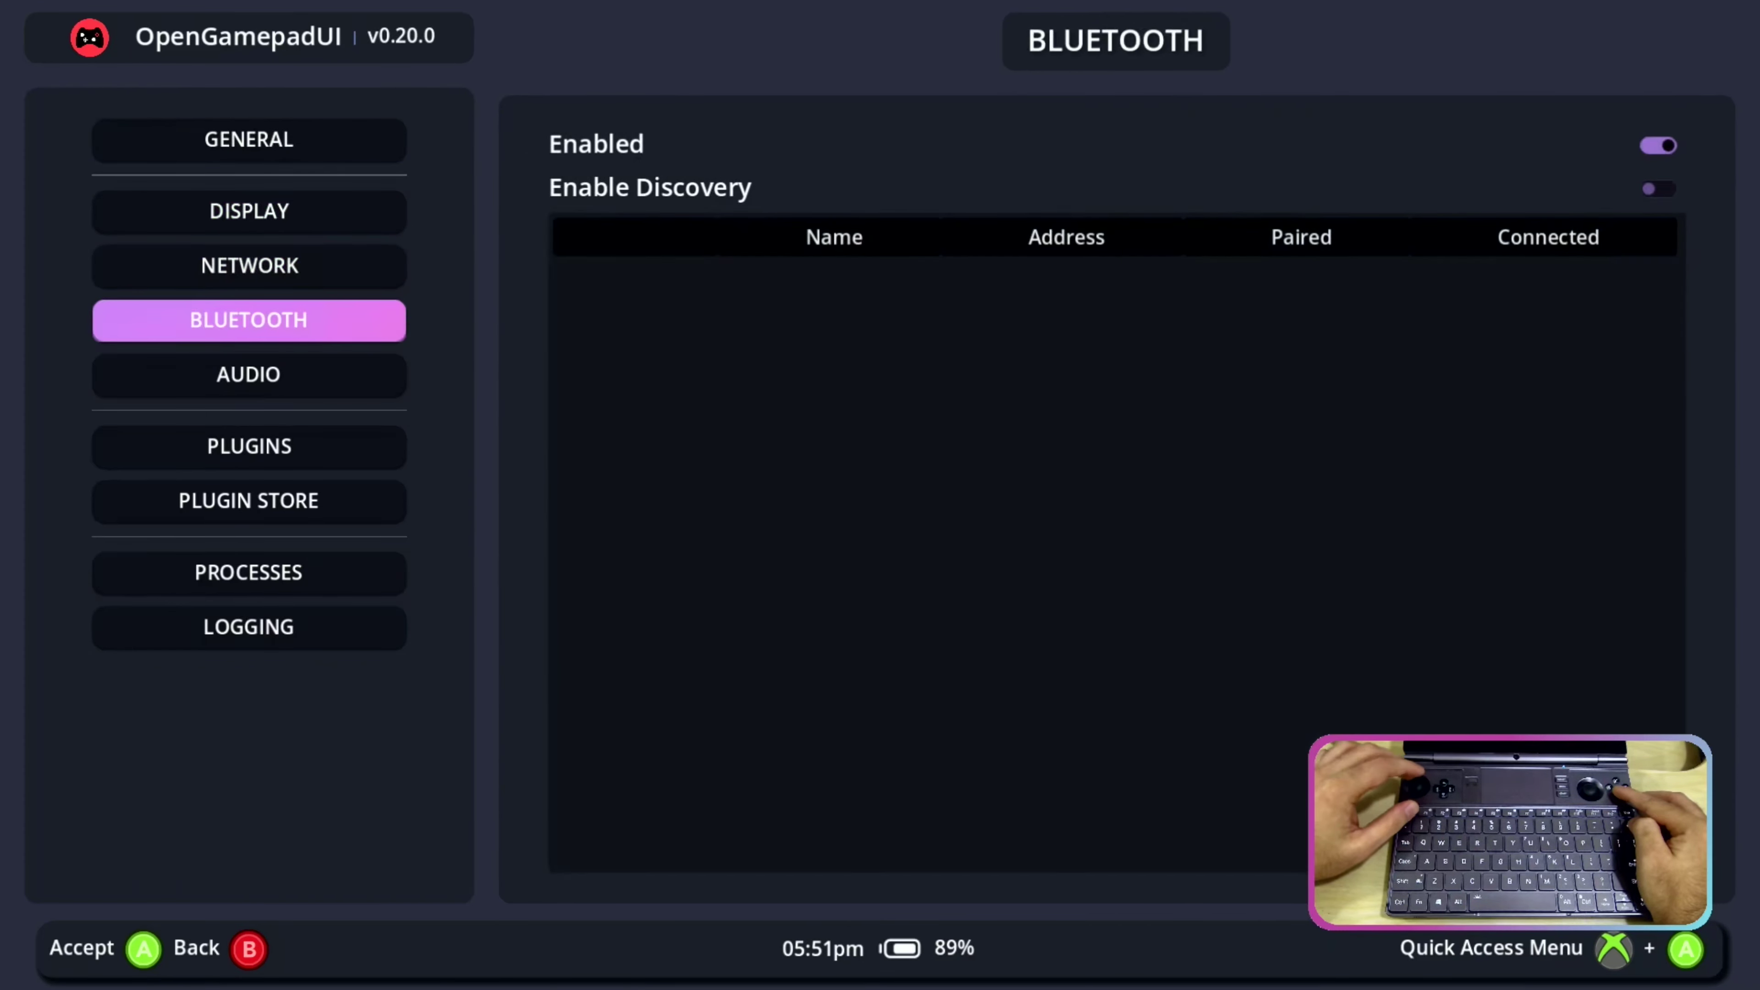
pyautogui.press('Down')
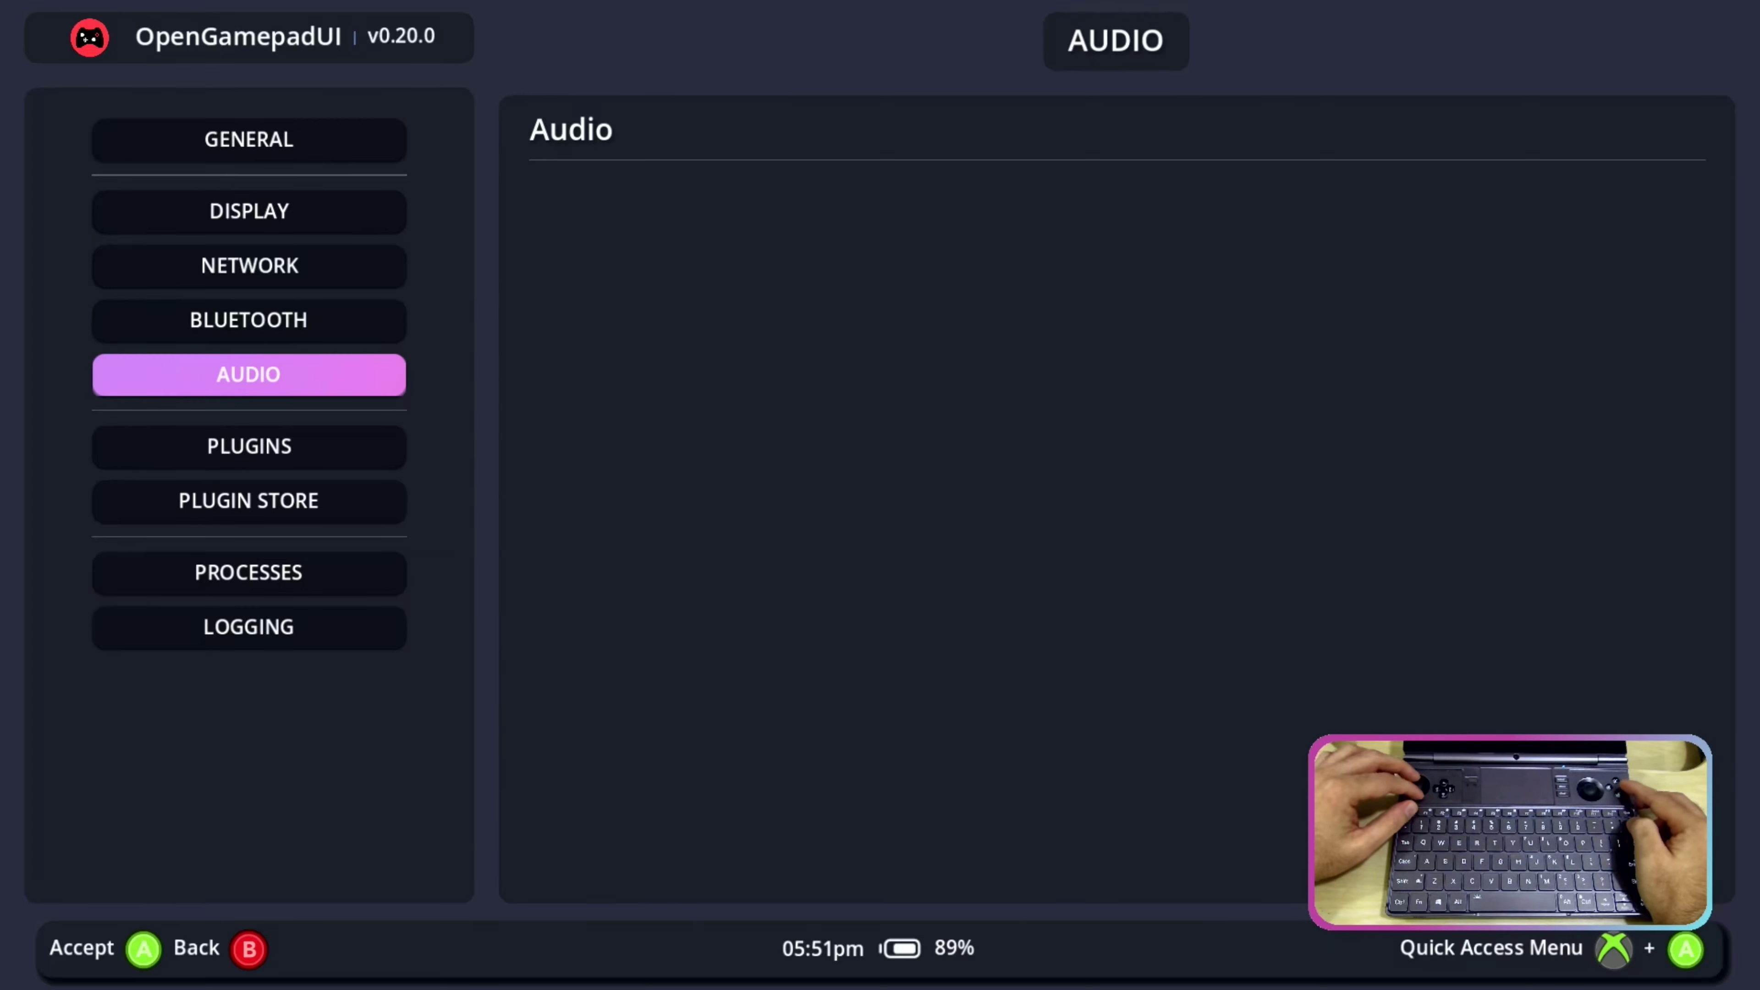
pyautogui.press('Down')
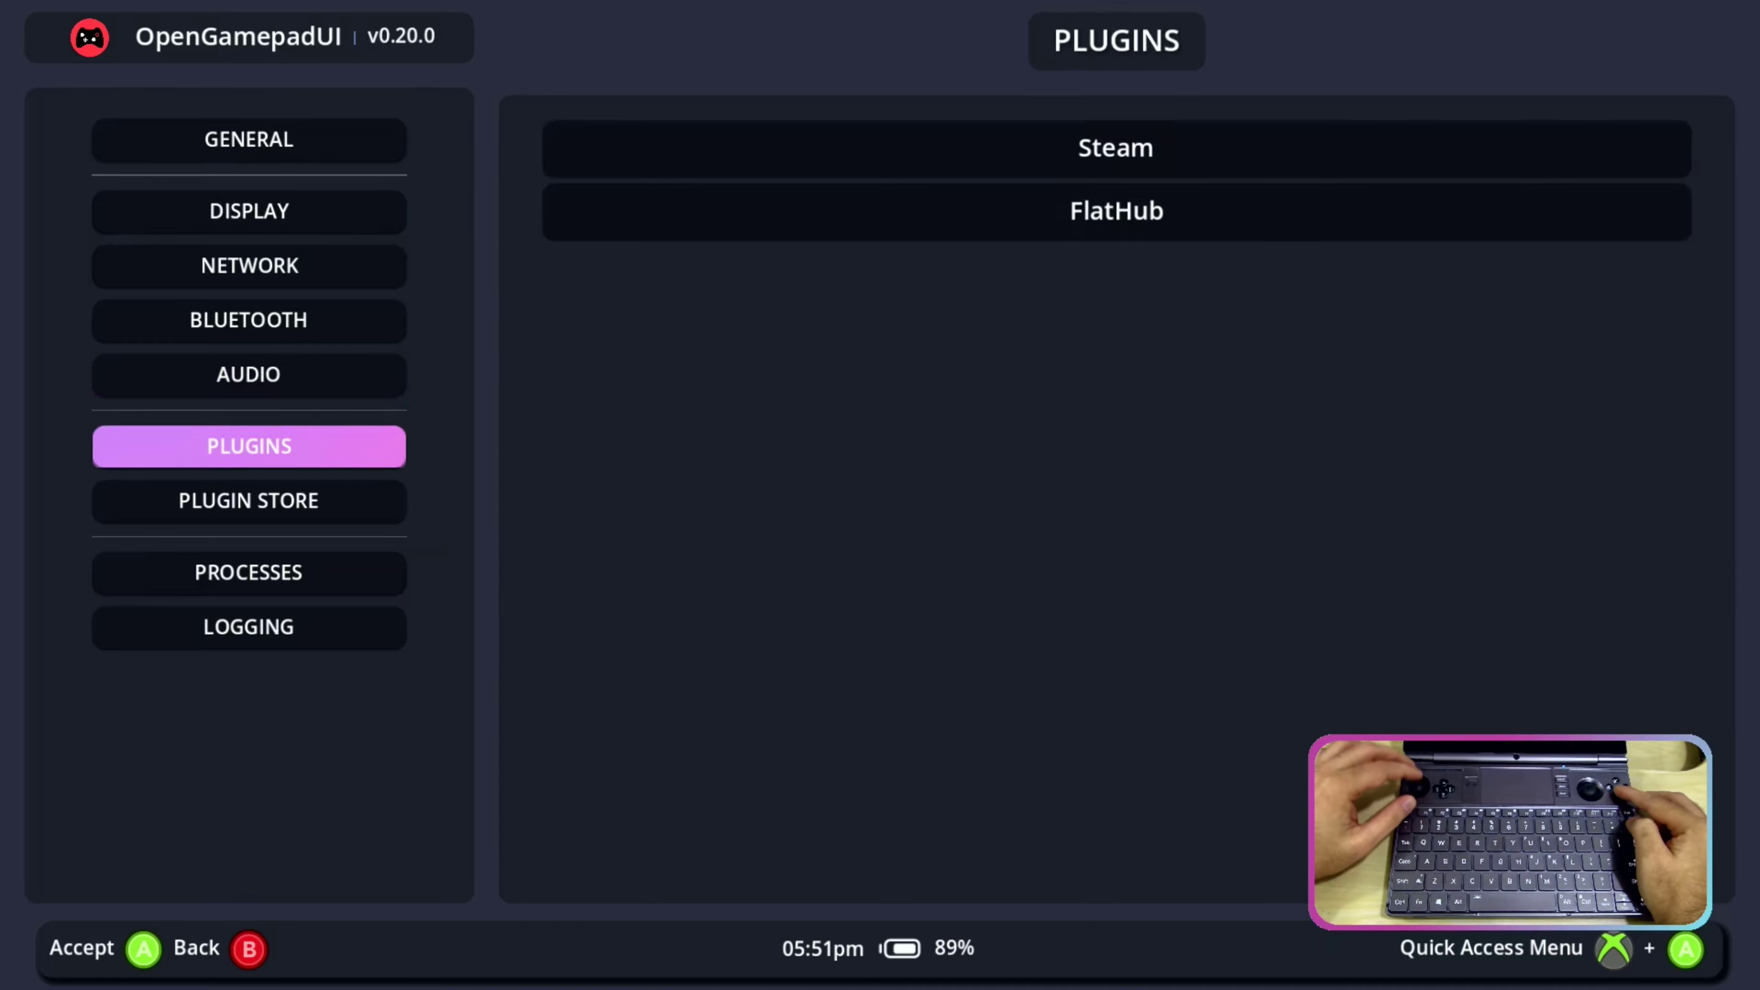
# Step: Browse the Plugin Store's plugins, including Steam, SteamGridDB and Recapture
pyautogui.press('Down')
pyautogui.press('Right')
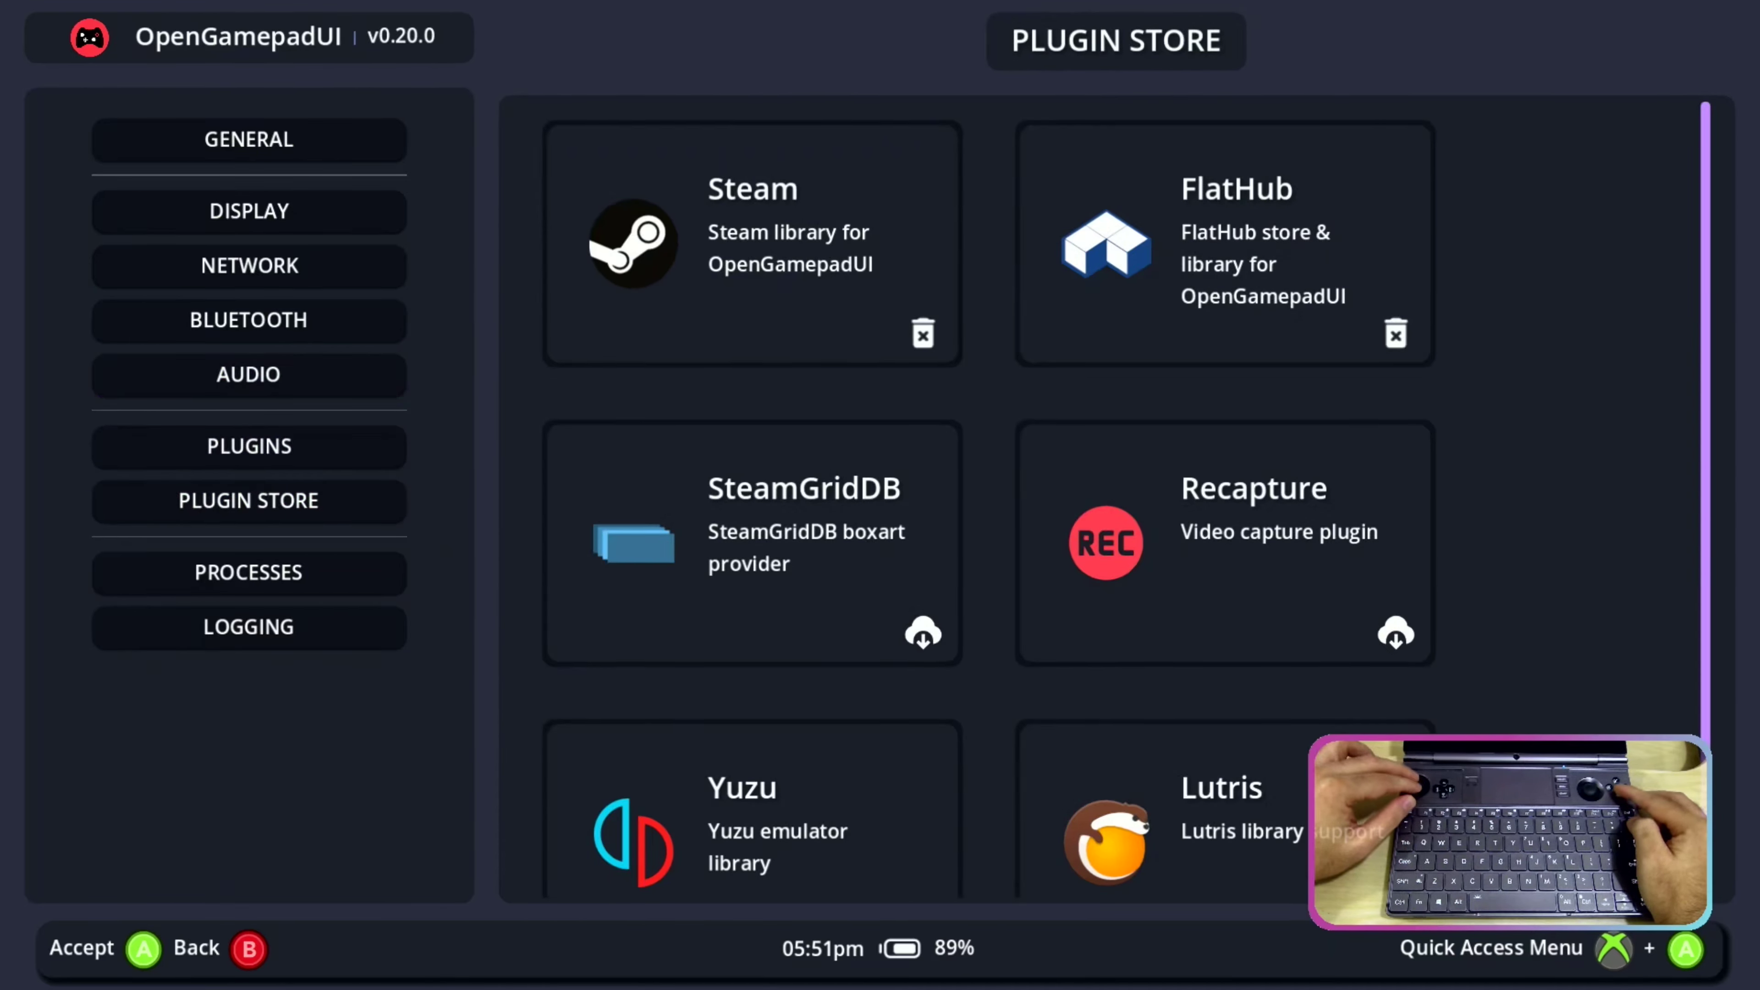
pyautogui.press('Left')
pyautogui.press('Right')
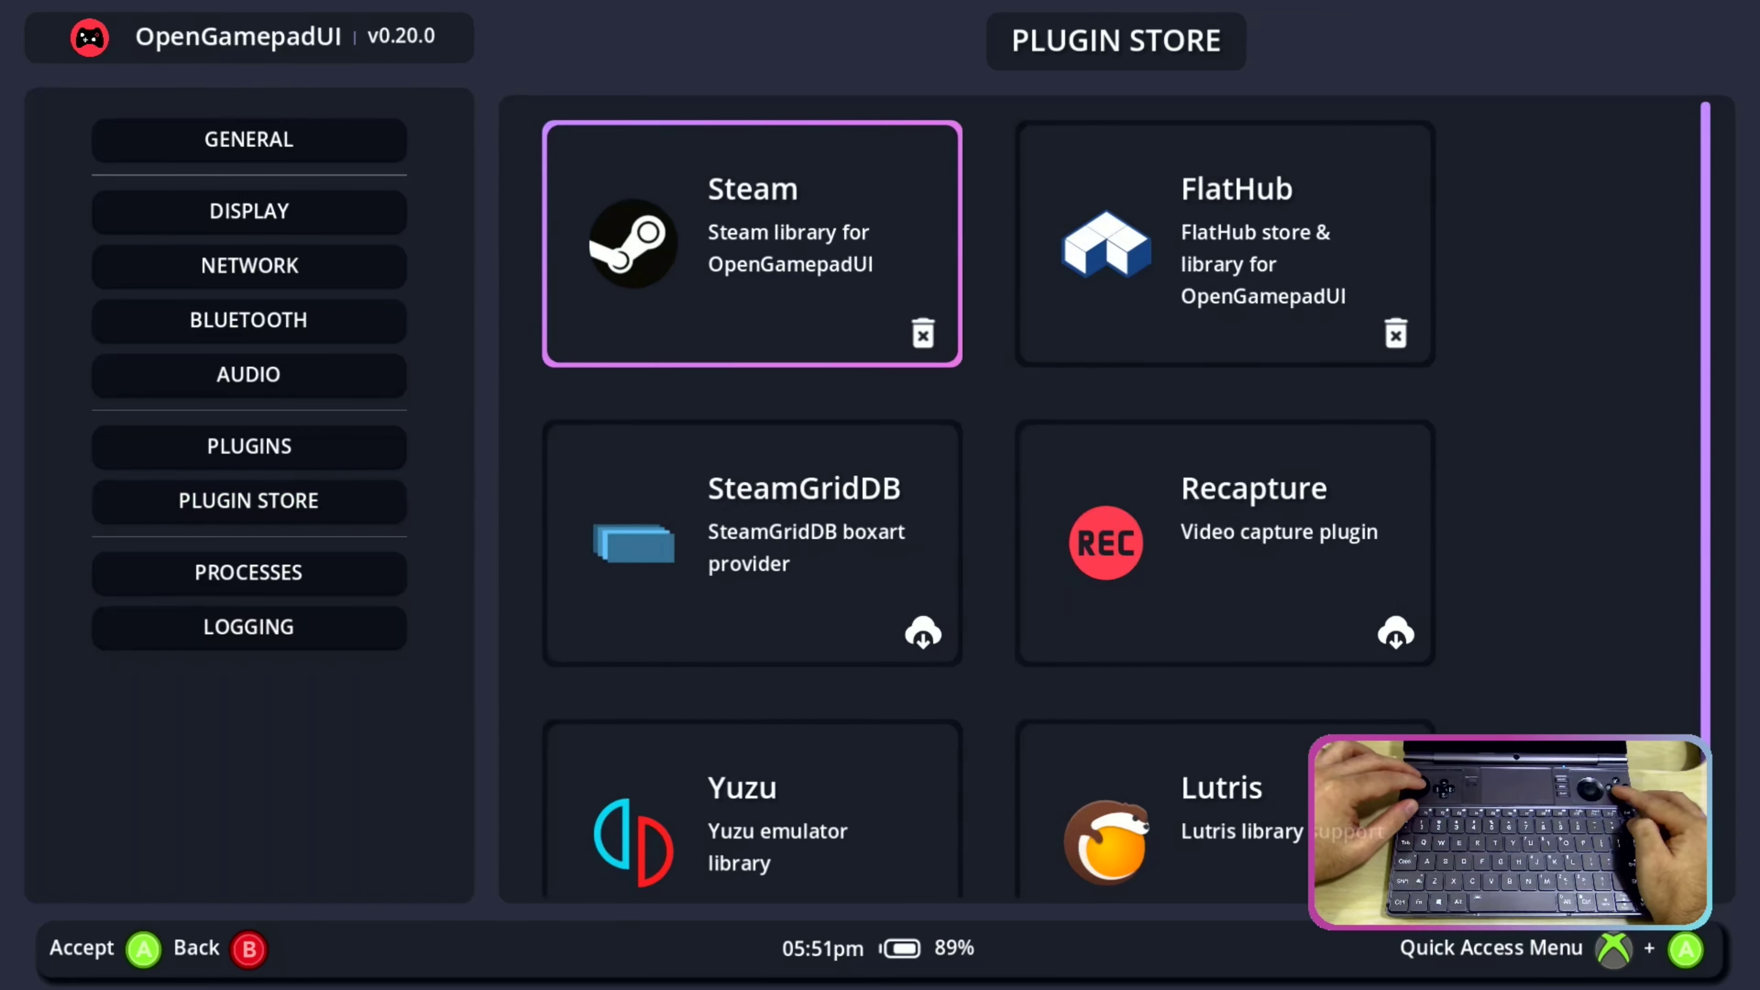
pyautogui.press('Down')
pyautogui.press('Down')
pyautogui.press('Up')
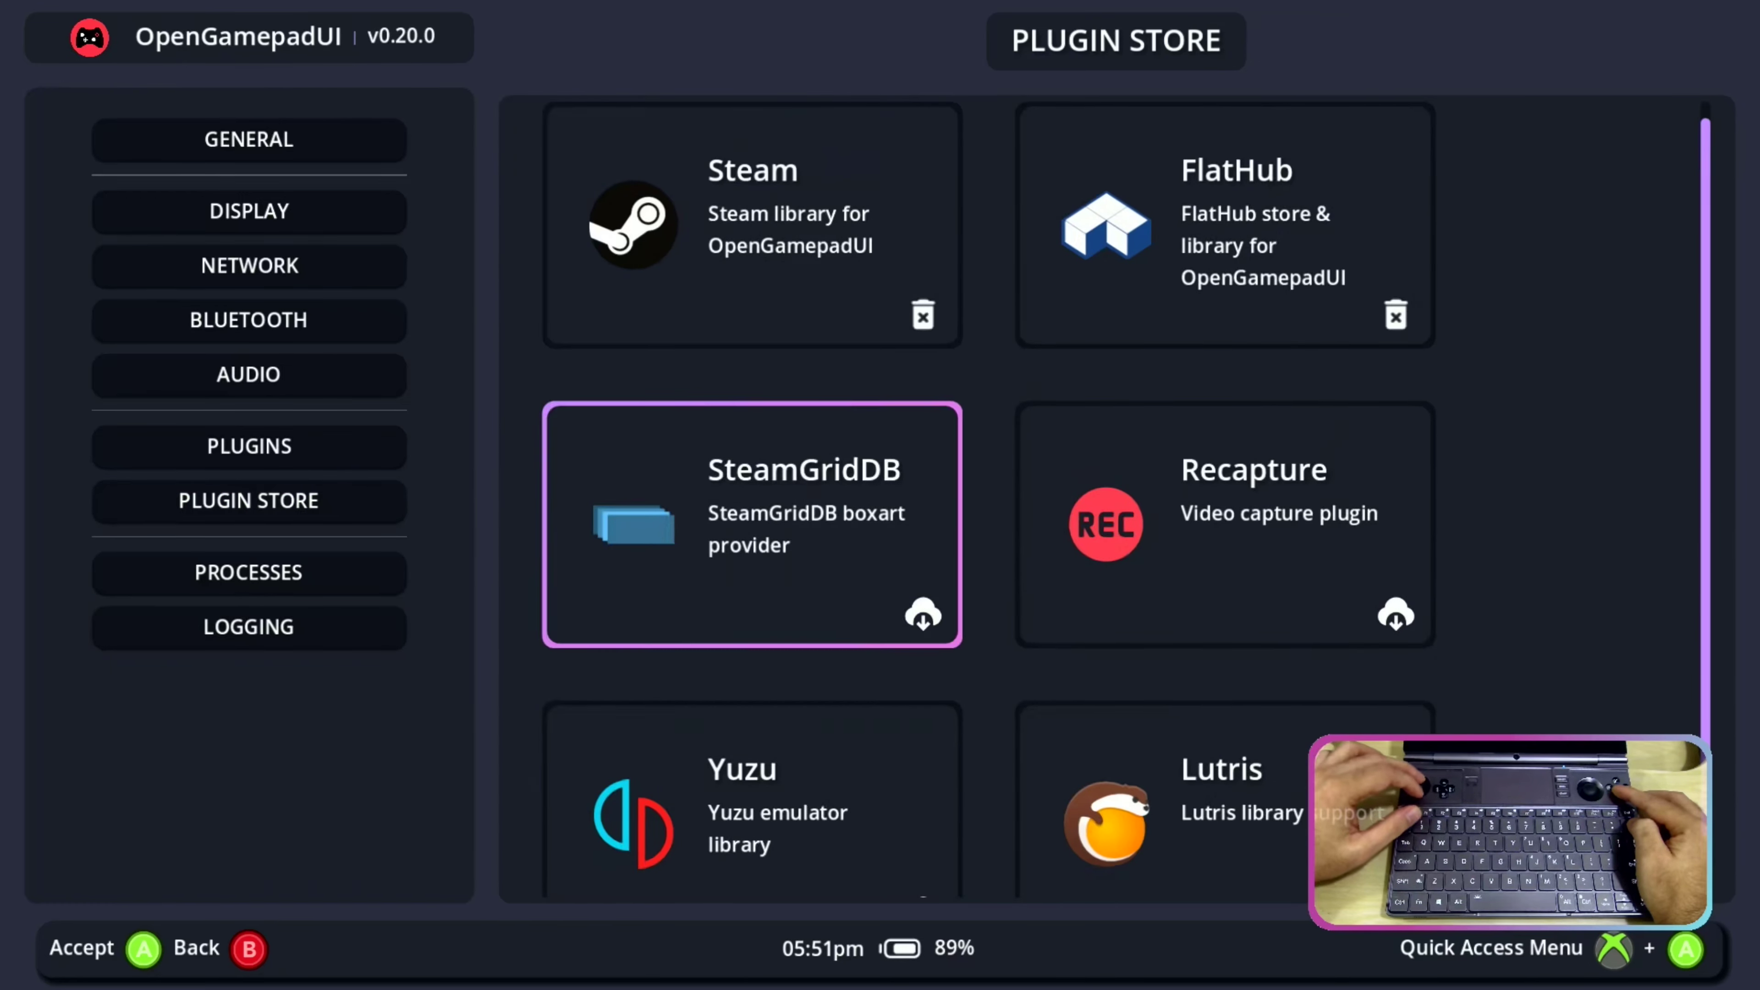
pyautogui.press('Right')
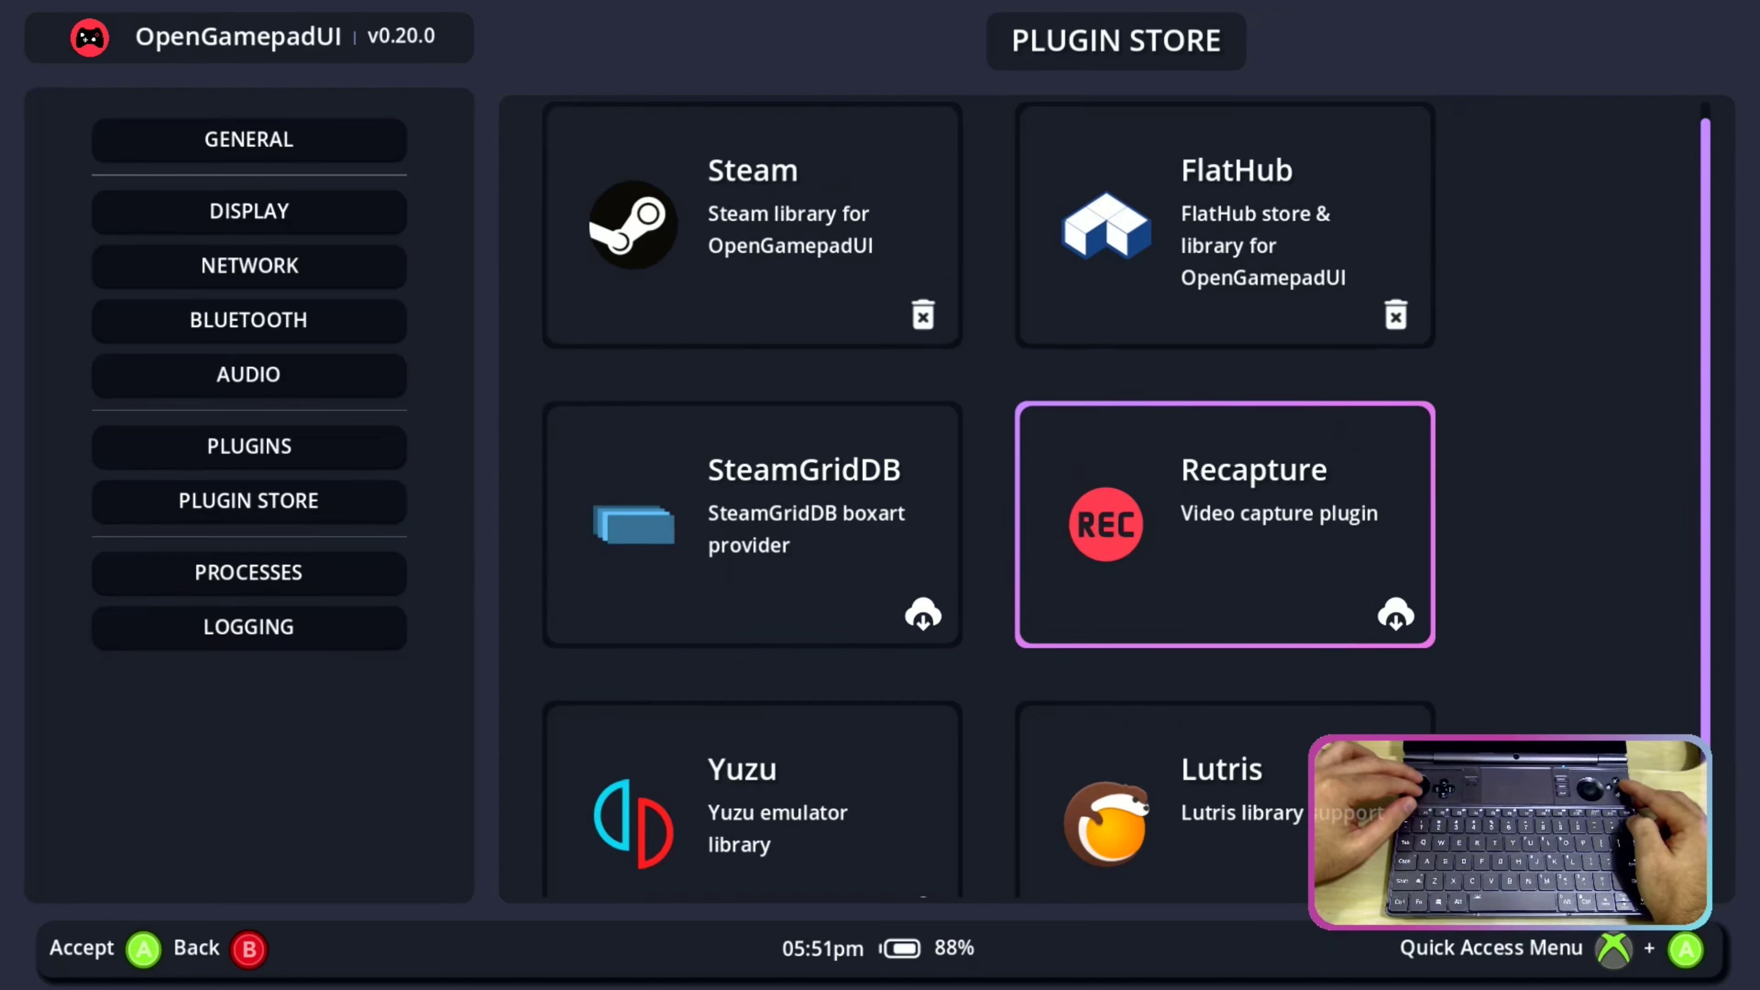
pyautogui.press('Escape')
# Step: View the Processes and Logging pages, then close Settings
pyautogui.press('Down')
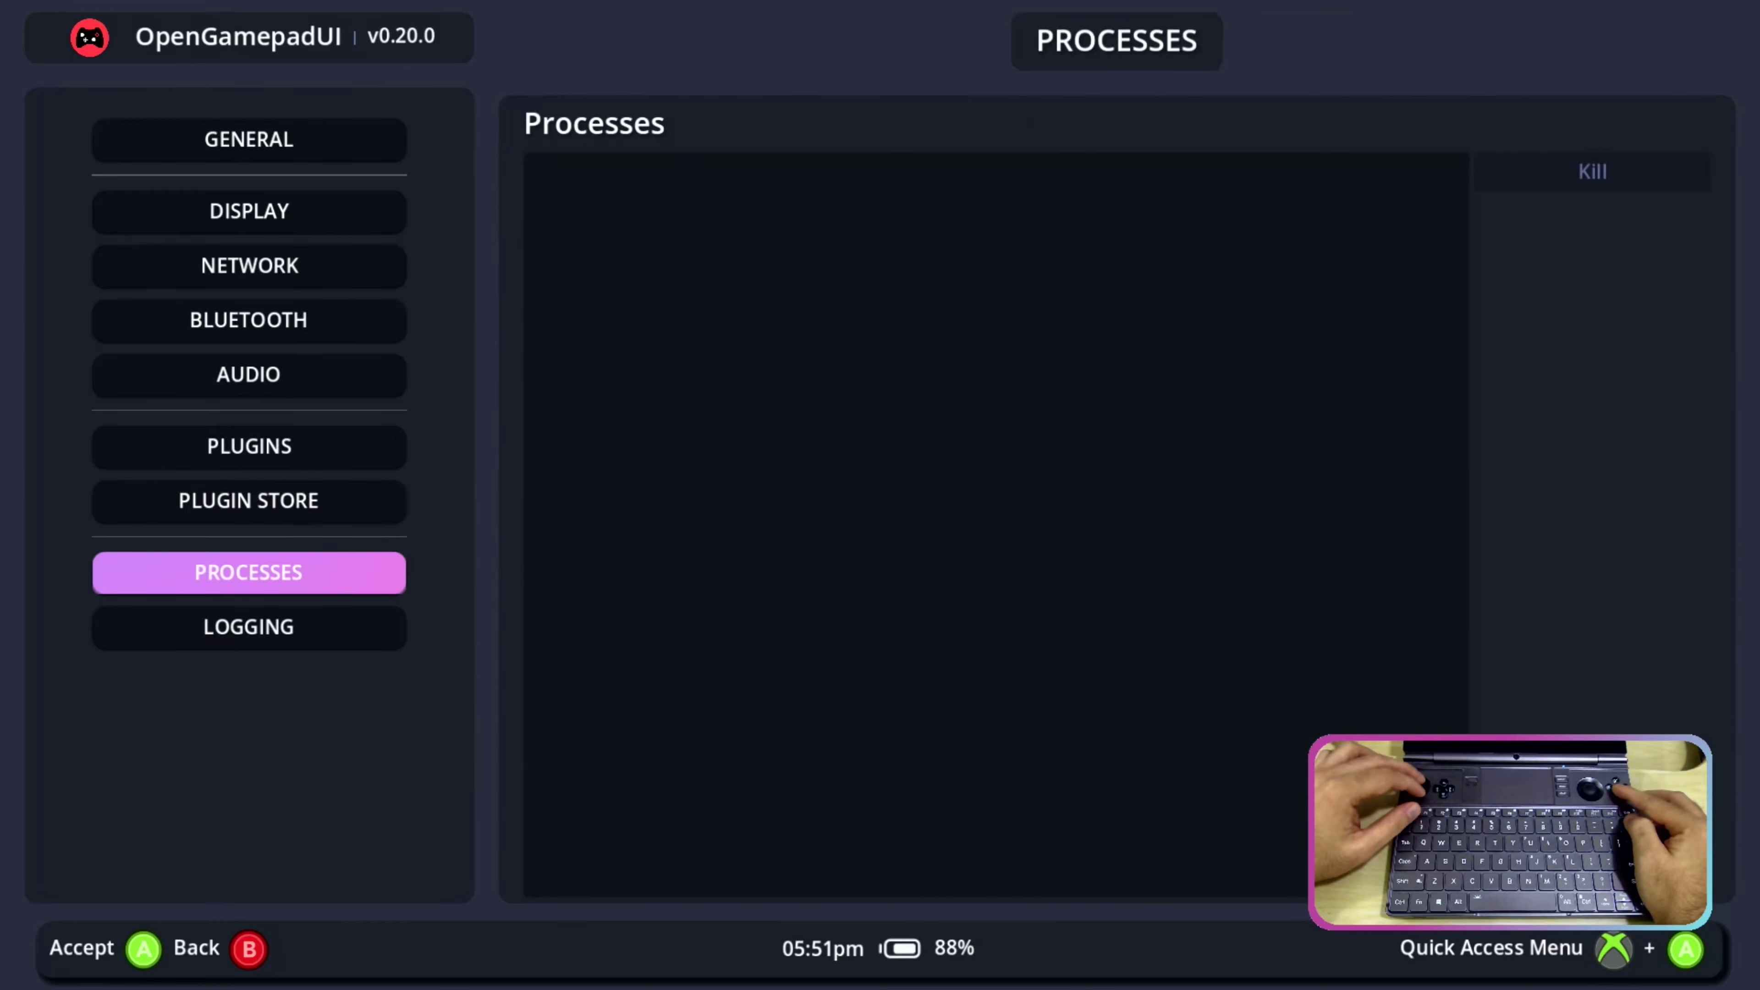
pyautogui.press('Down')
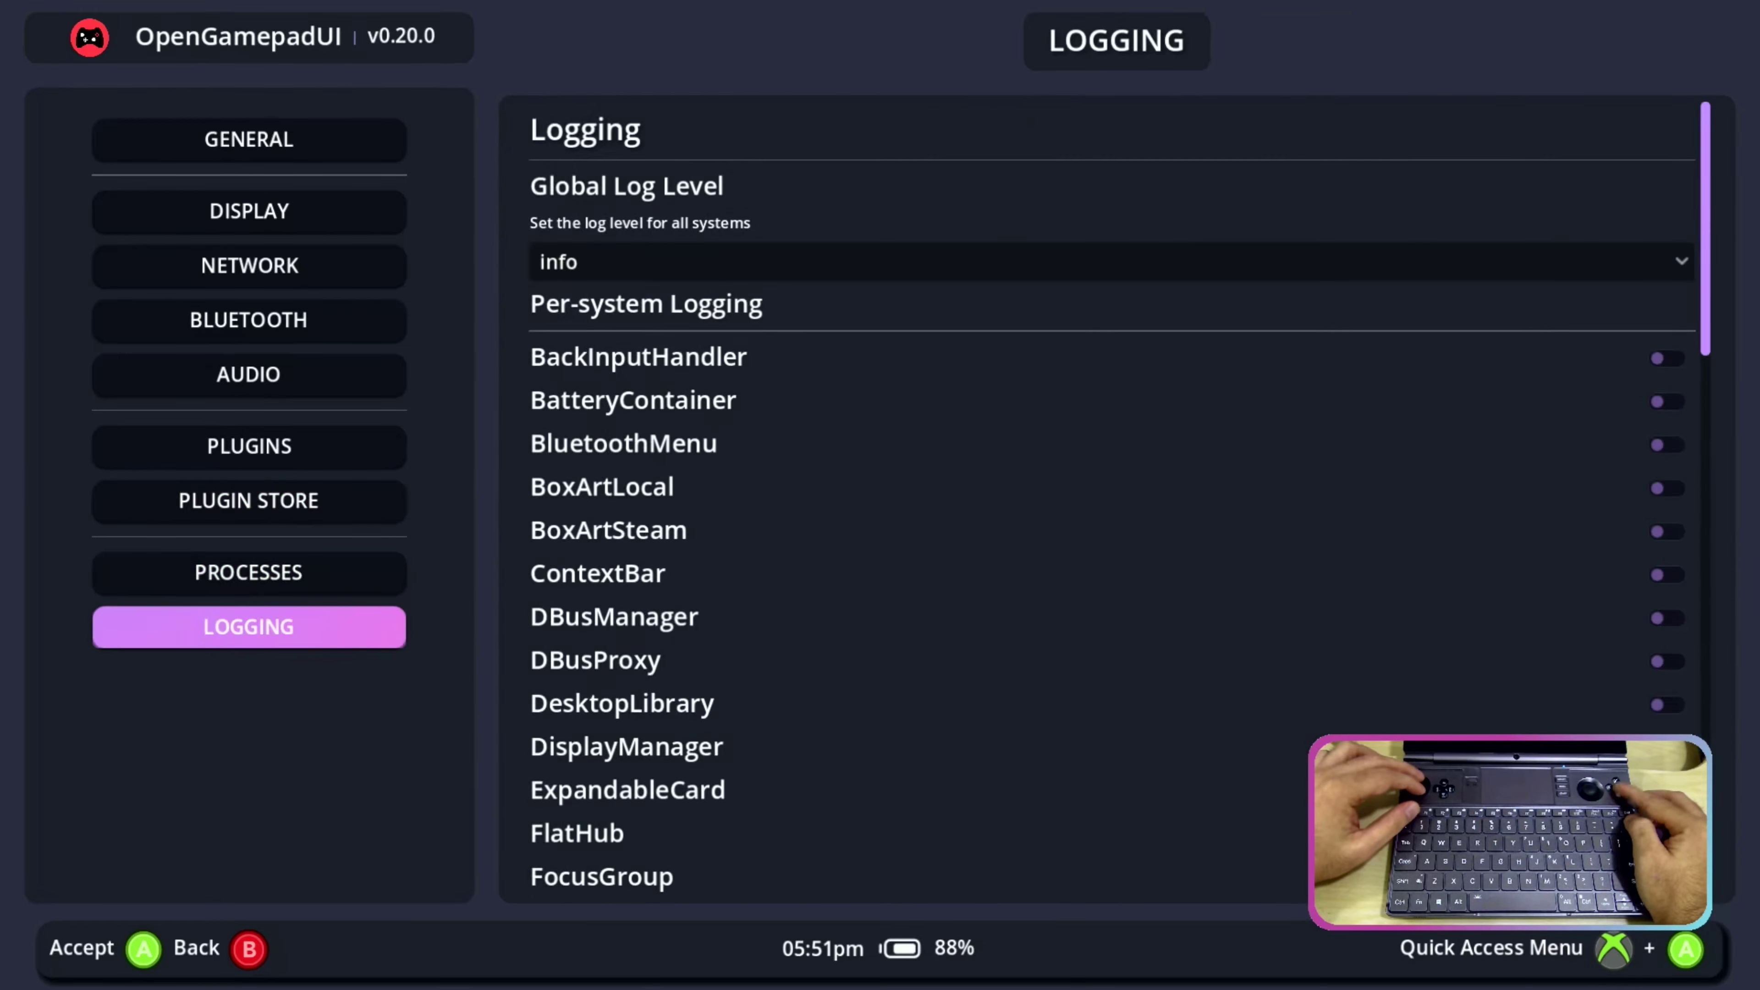
pyautogui.press('Escape')
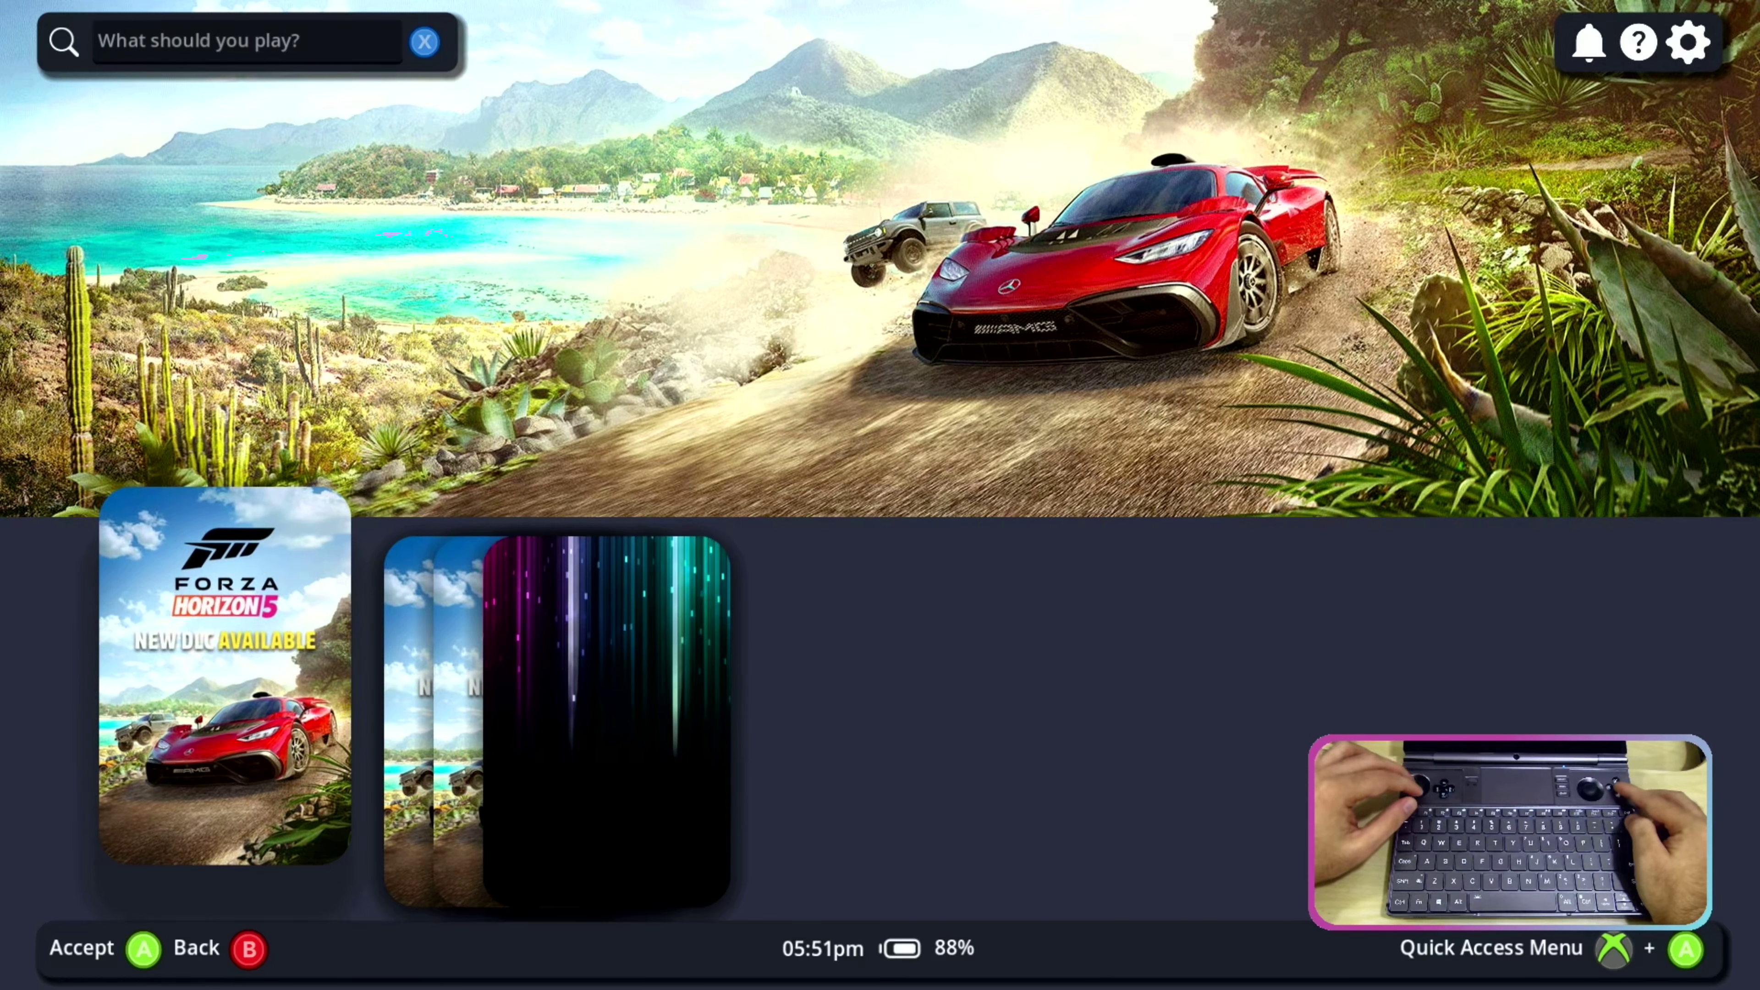
# Step: Browse the home screen game cards and bring up the main navigation menu
pyautogui.press('Right')
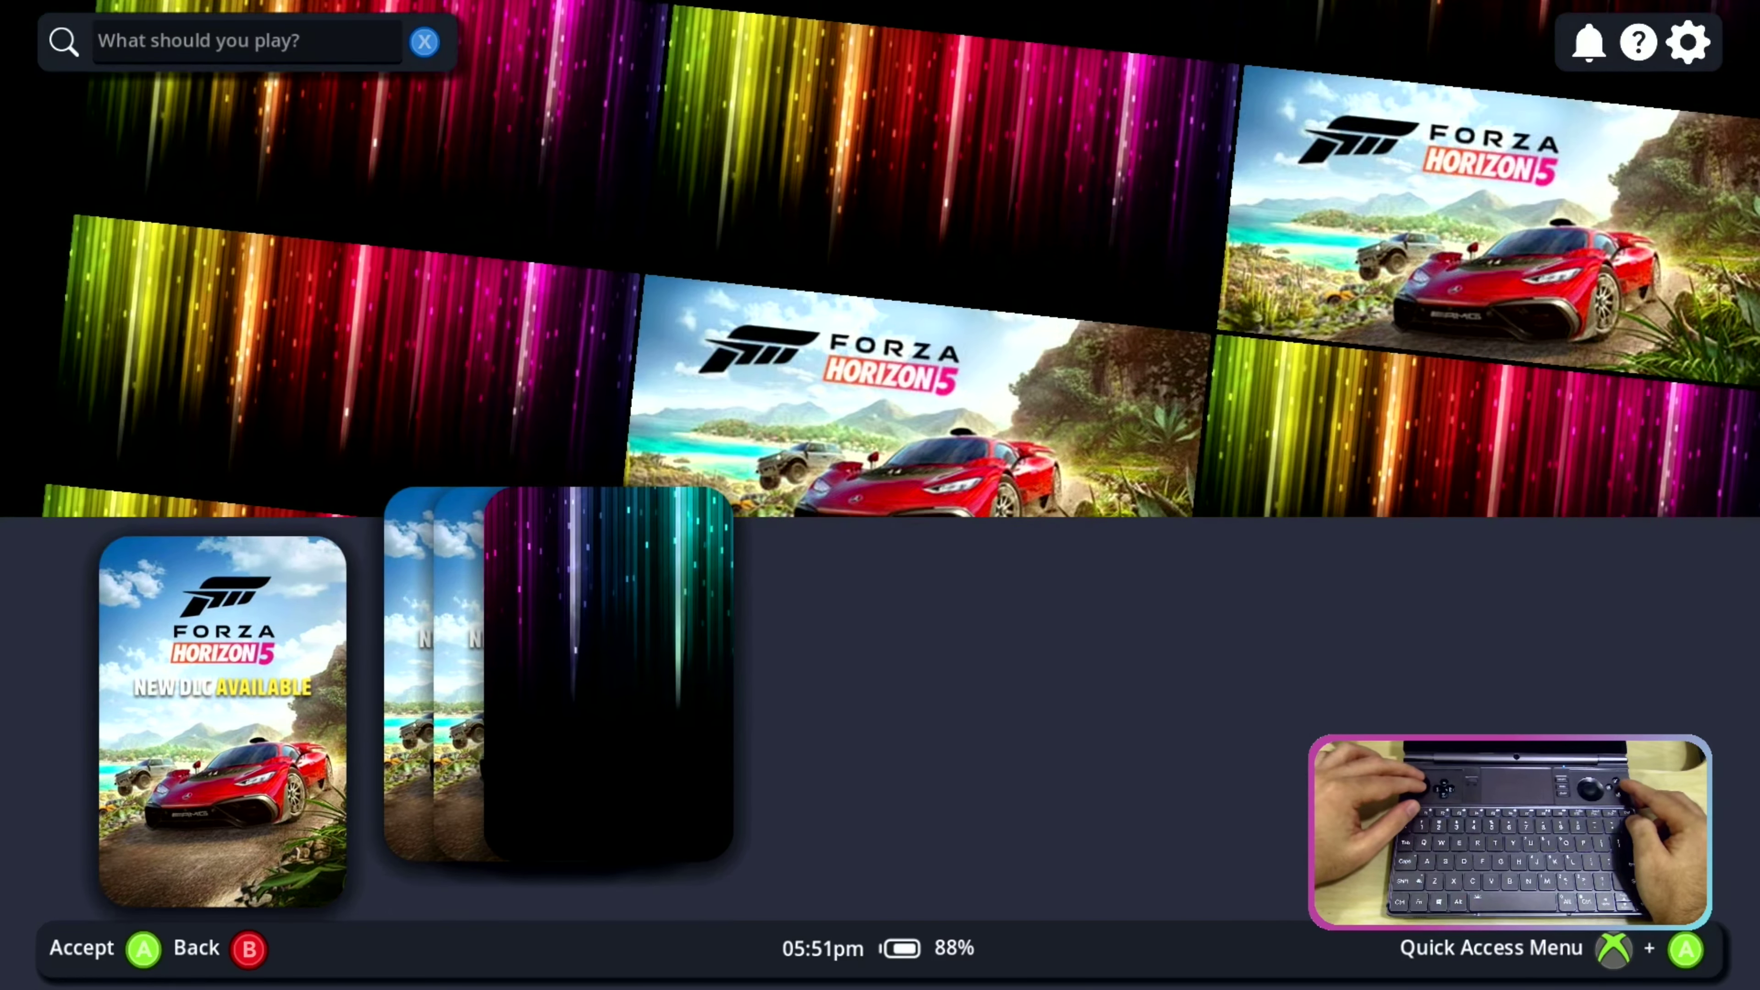
pyautogui.press('Left')
pyautogui.press('Up')
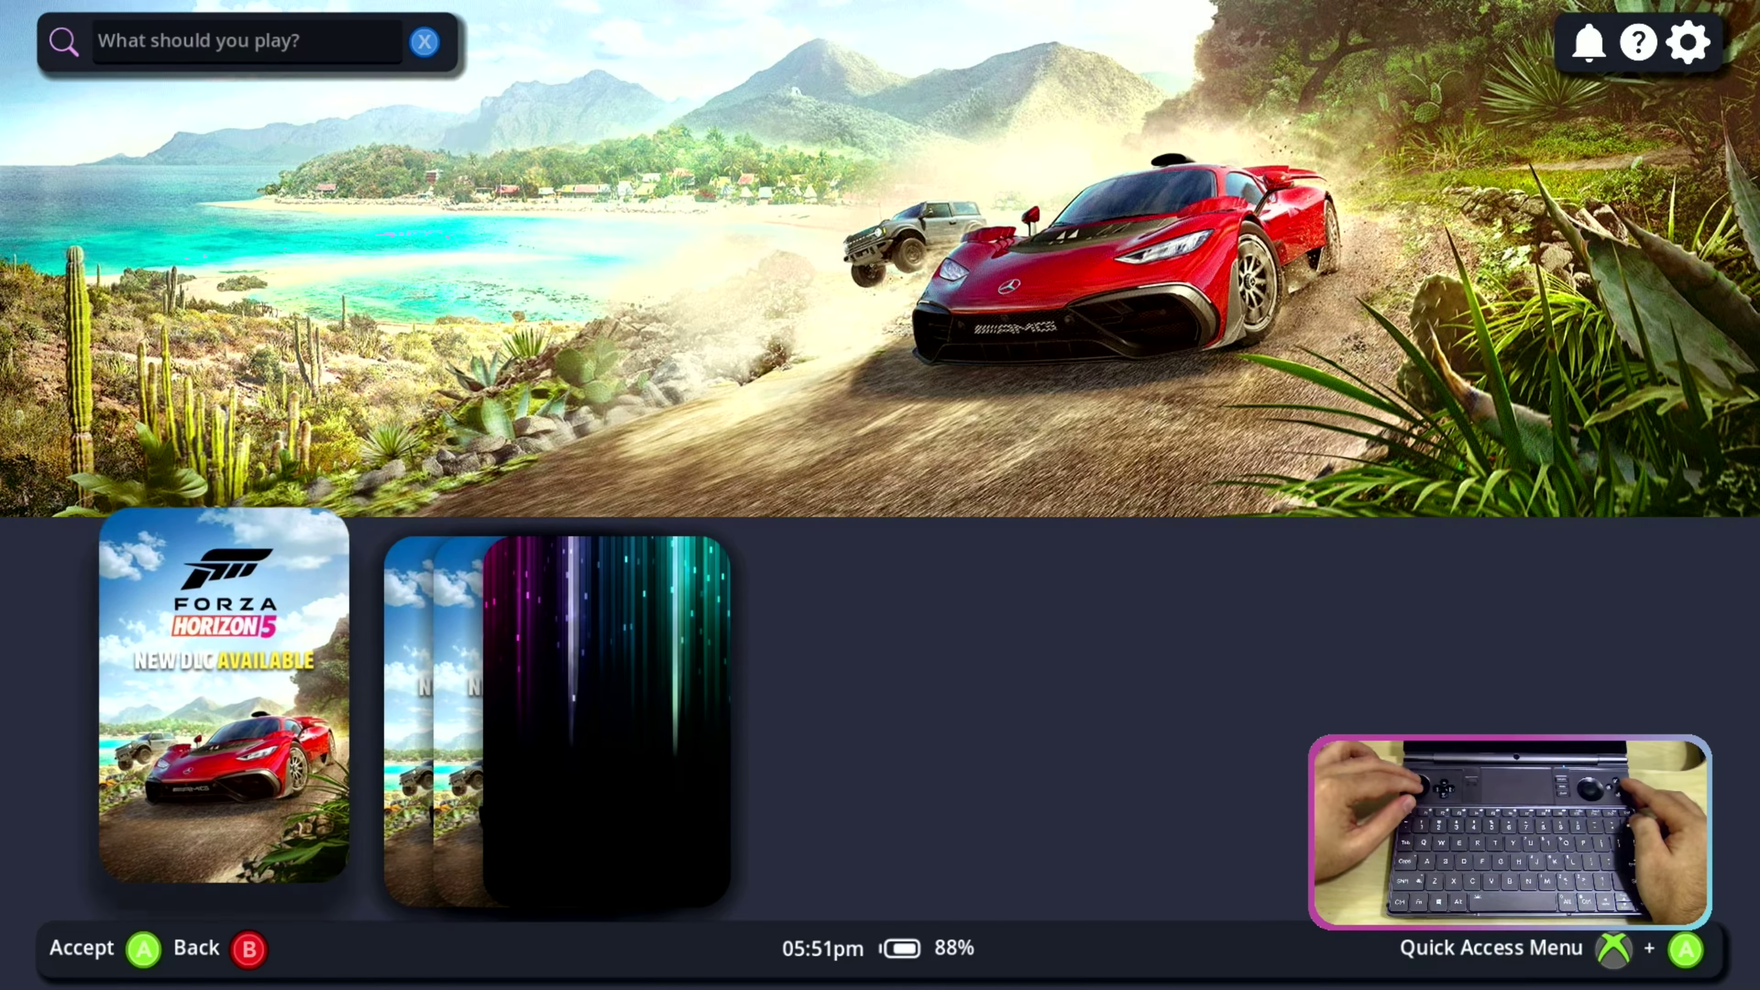
pyautogui.press('Left')
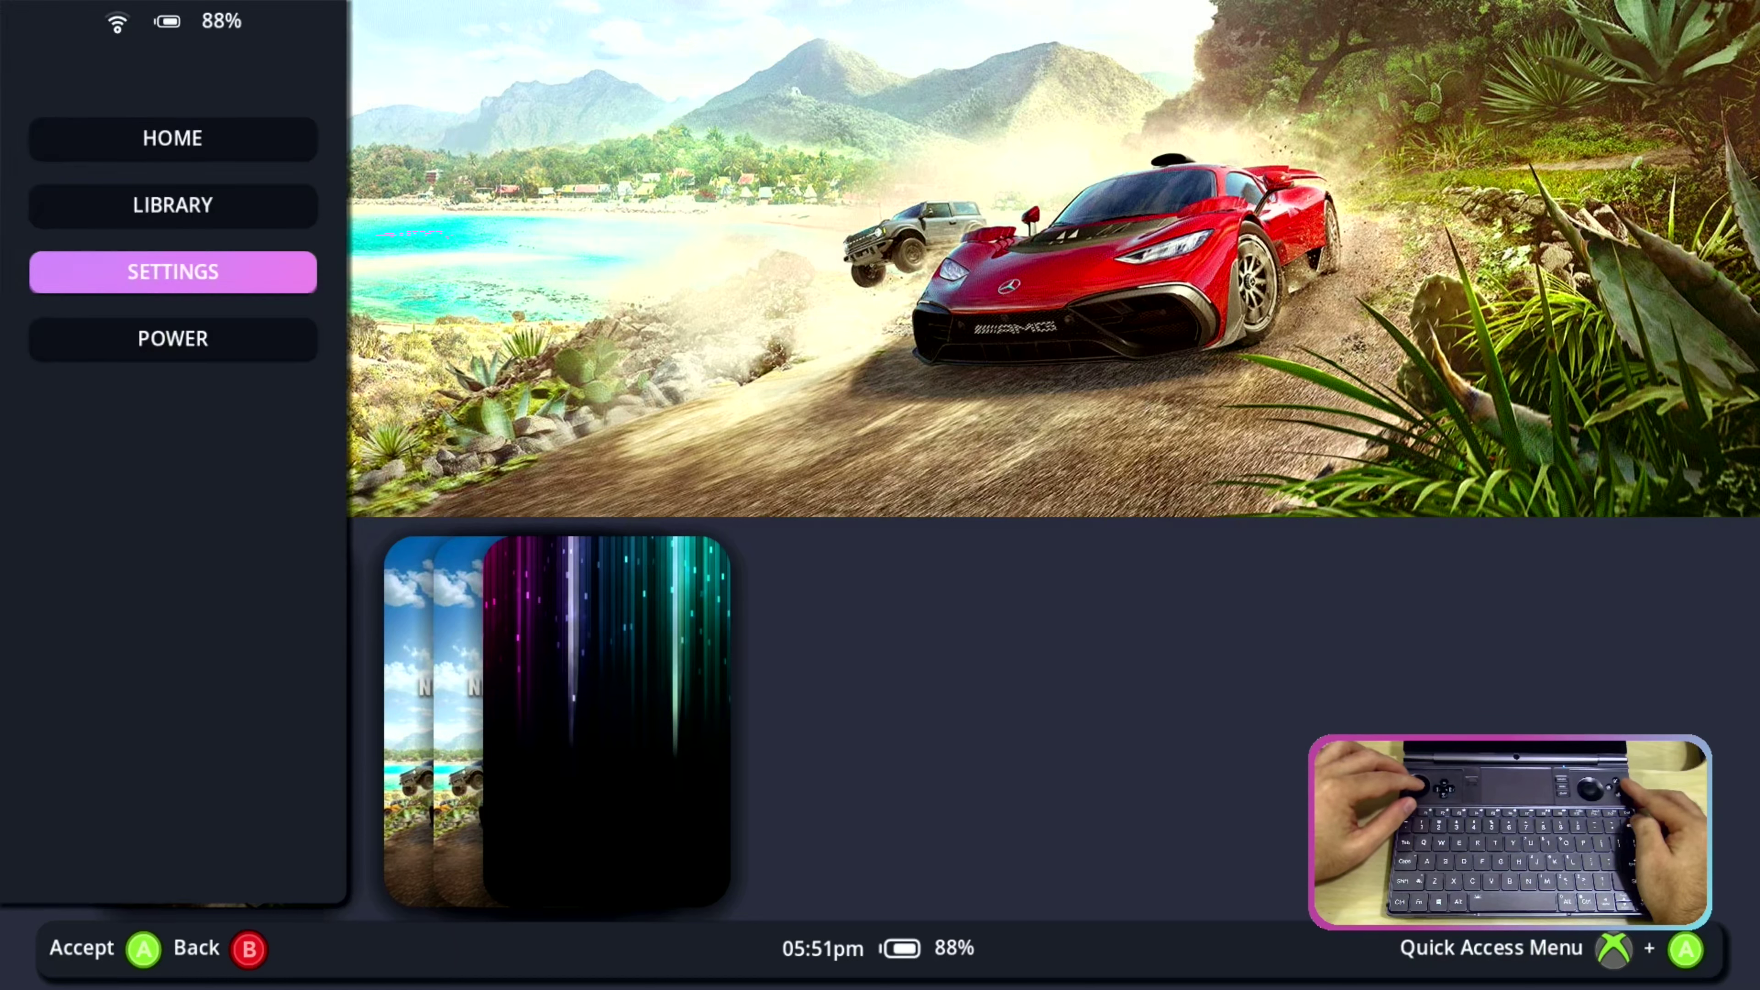
# Step: Open the Power options (Suspend, Reboot, Shutdown, Exit), cancel them, and close the main menu
pyautogui.press('Down')
pyautogui.press('Return')
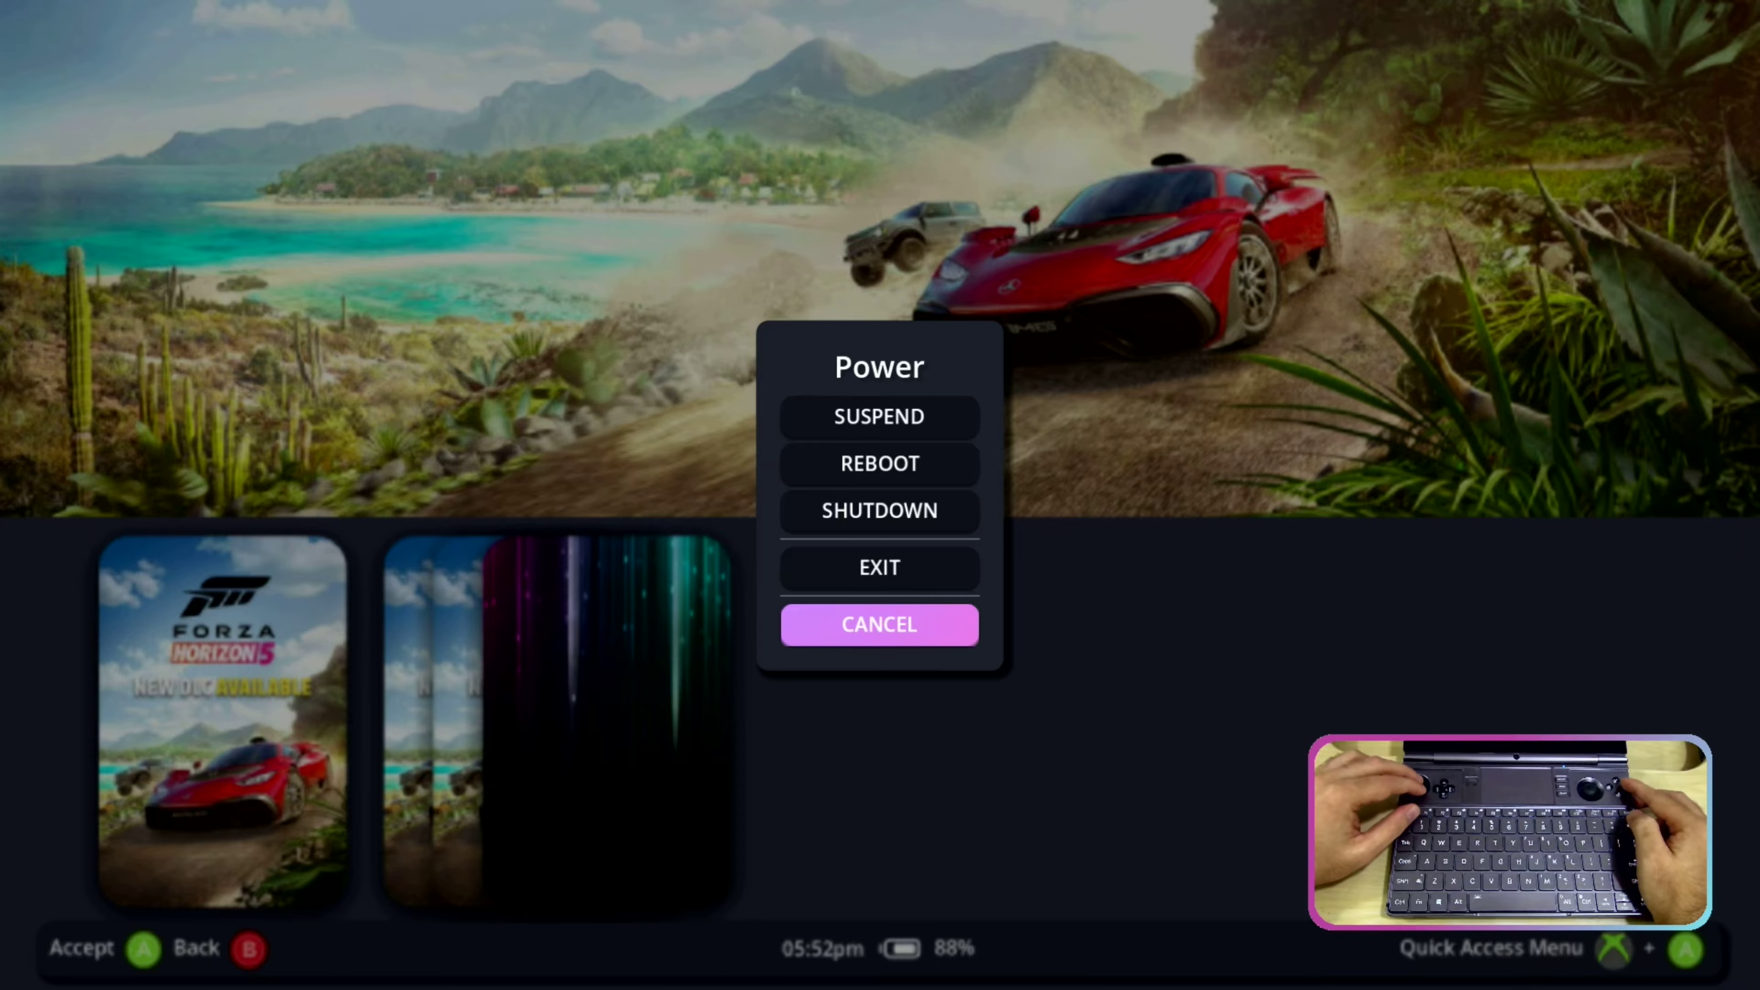
pyautogui.press('Return')
pyautogui.press('Escape')
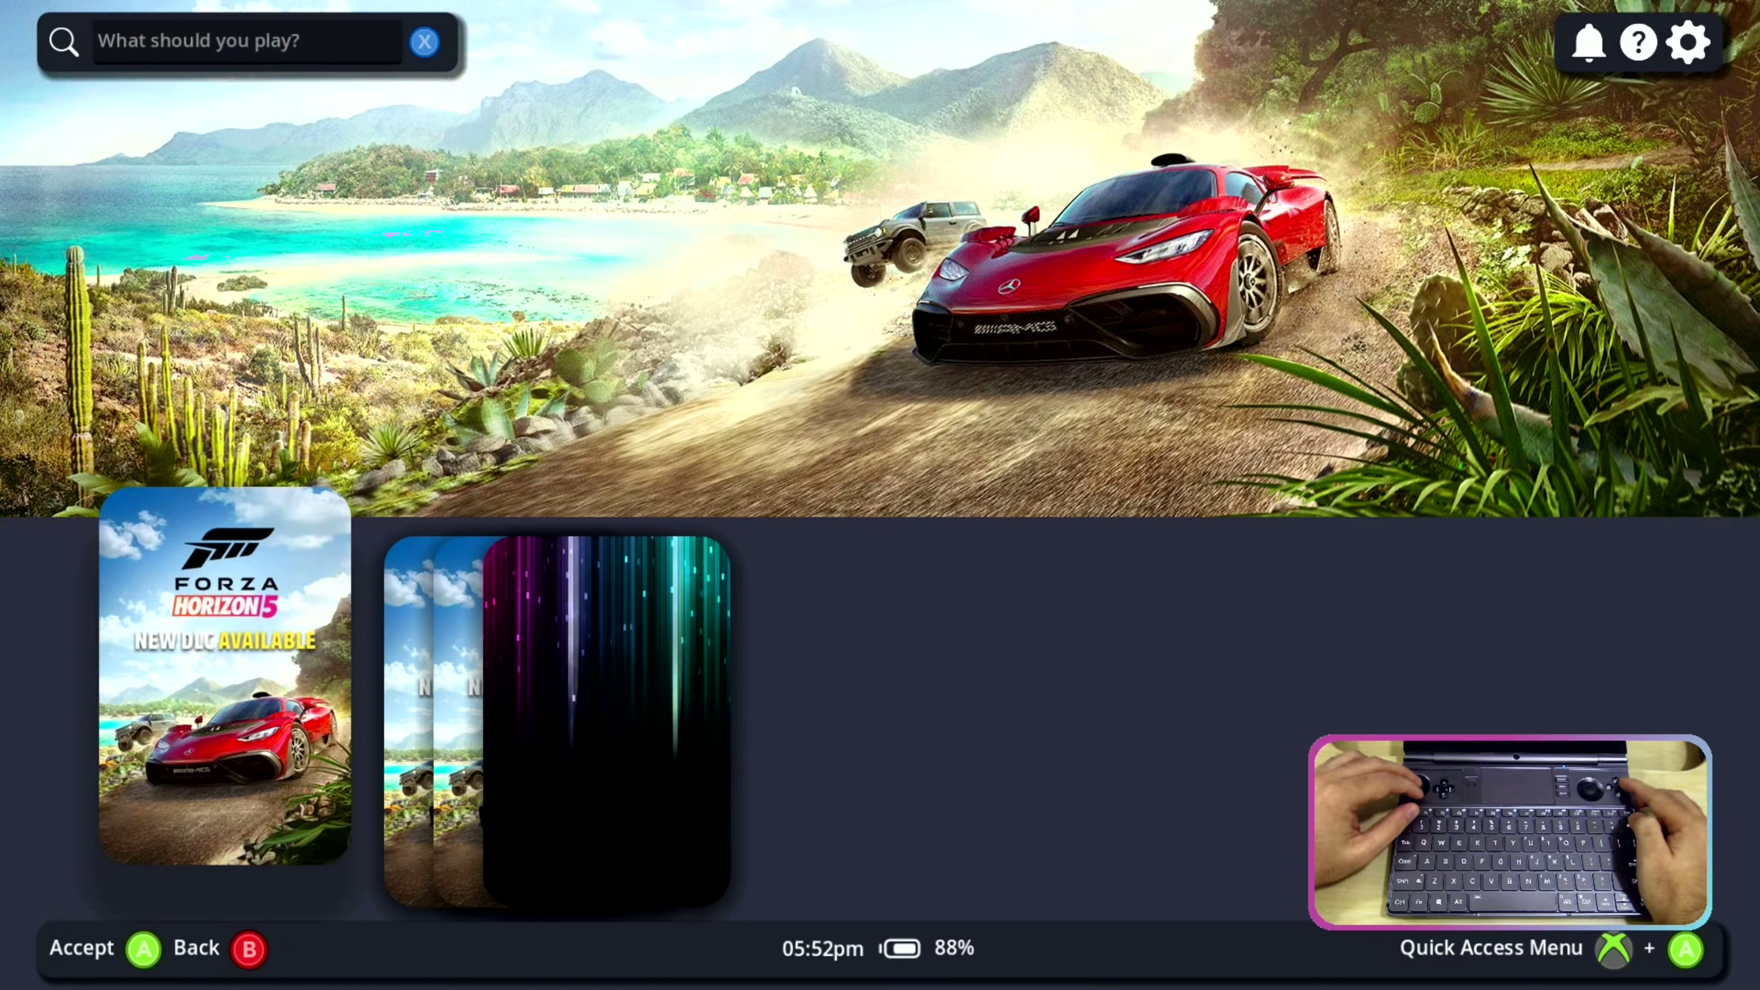